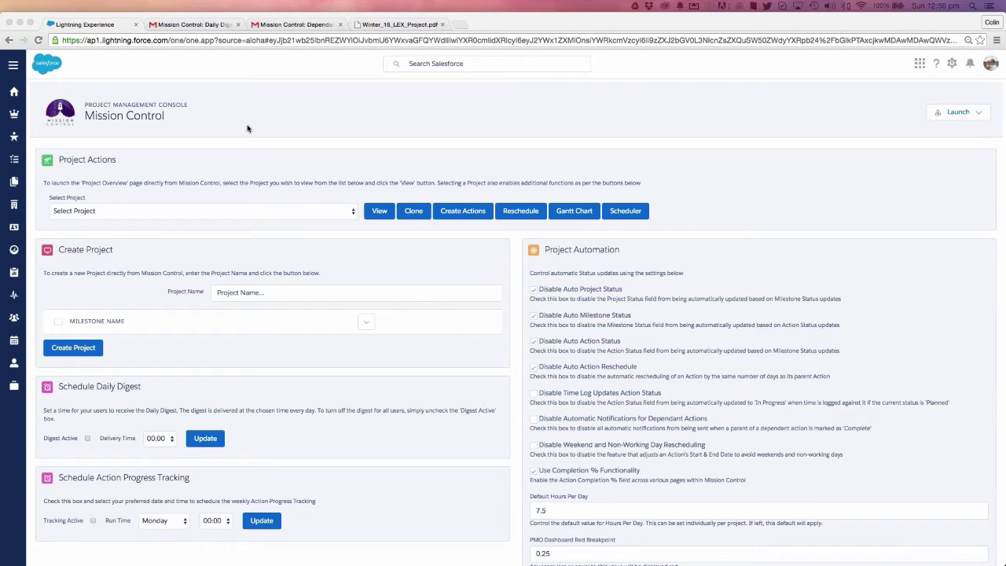
# Select Winter 16 LEX Project from the project list and view its overview
pyautogui.click(119, 213)
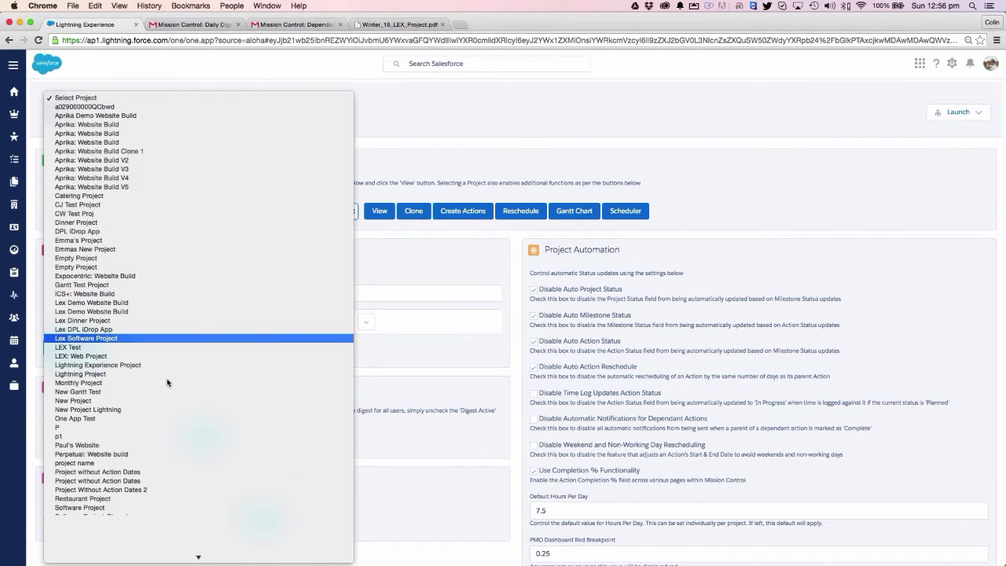
pyautogui.scroll(-5, 167, 382)
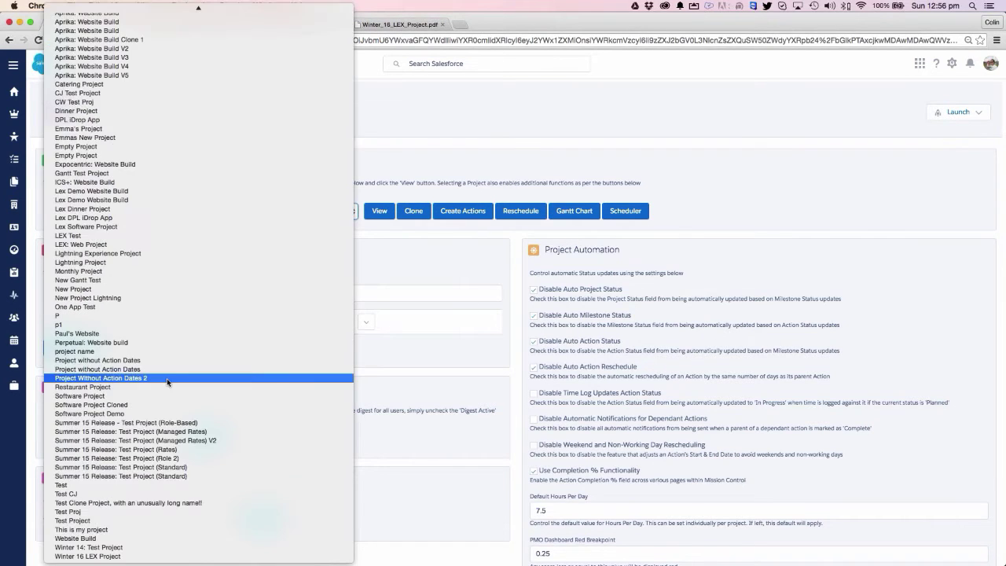
pyautogui.click(99, 557)
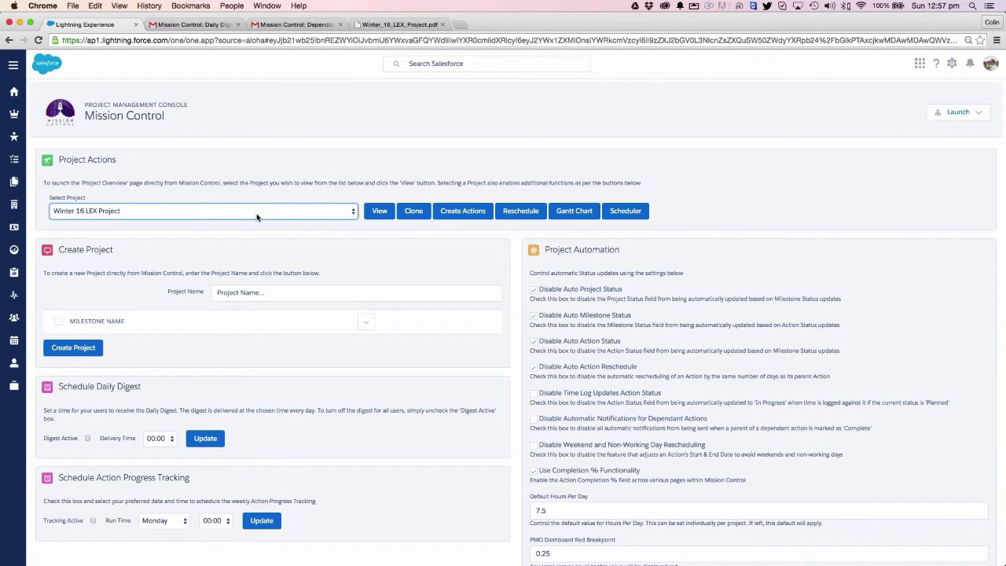
pyautogui.click(382, 210)
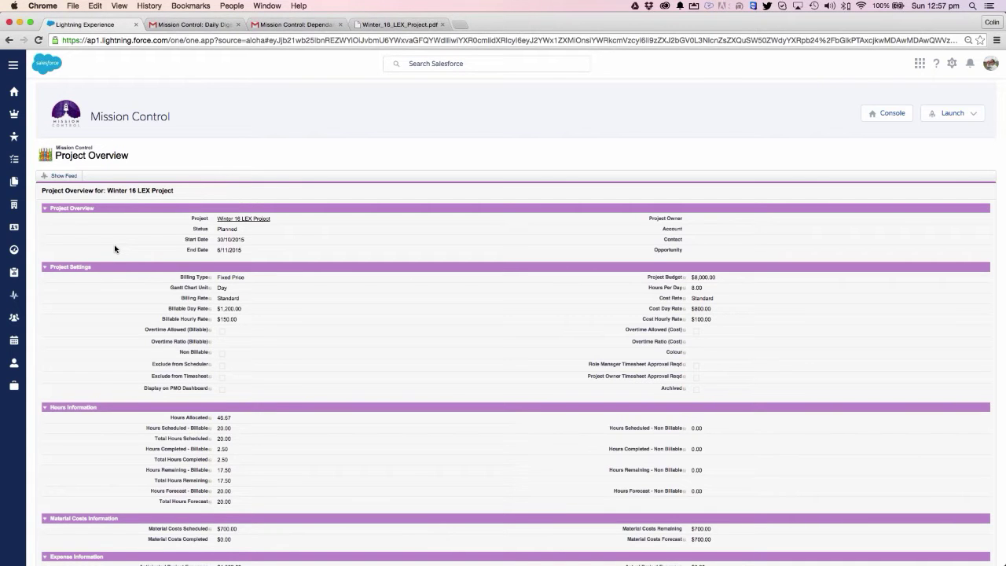
# Scroll the Winter 16 LEX Project overview down to the Project Charts burn-down chart
pyautogui.scroll(-4, 115, 249)
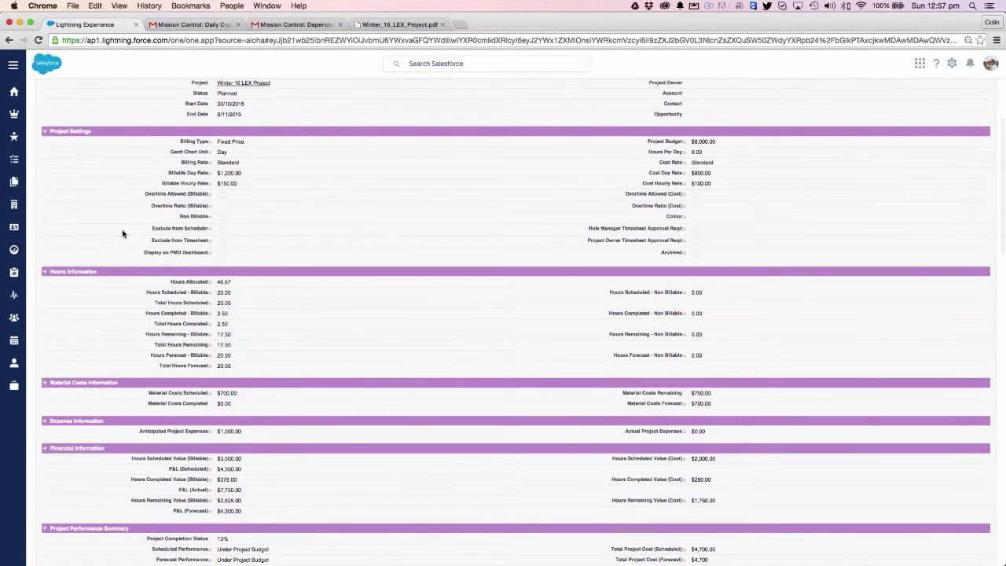
pyautogui.scroll(-1, 122, 233)
pyautogui.scroll(-2, 123, 233)
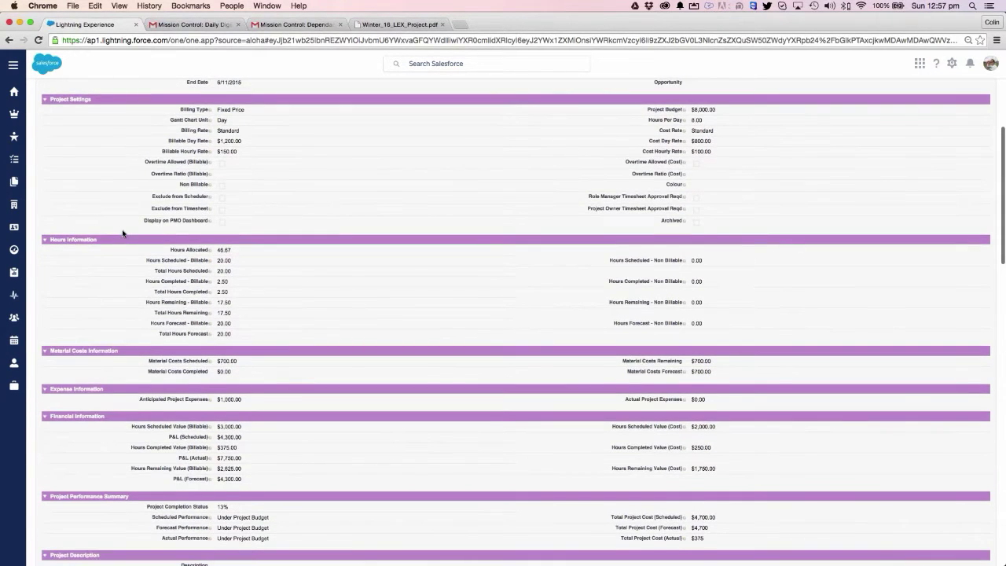
pyautogui.scroll(-2, 123, 233)
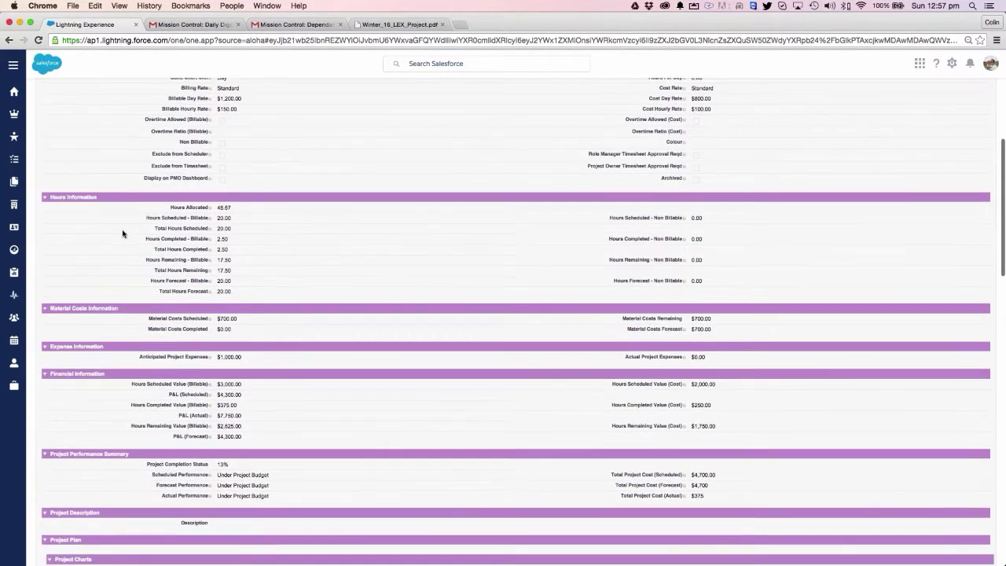
pyautogui.scroll(-1, 122, 233)
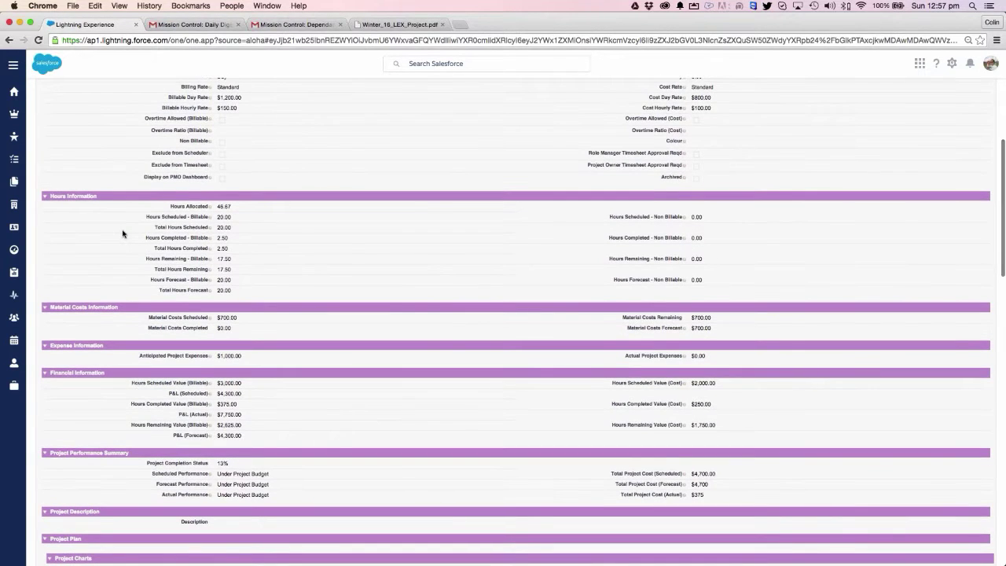
pyautogui.scroll(-3, 123, 233)
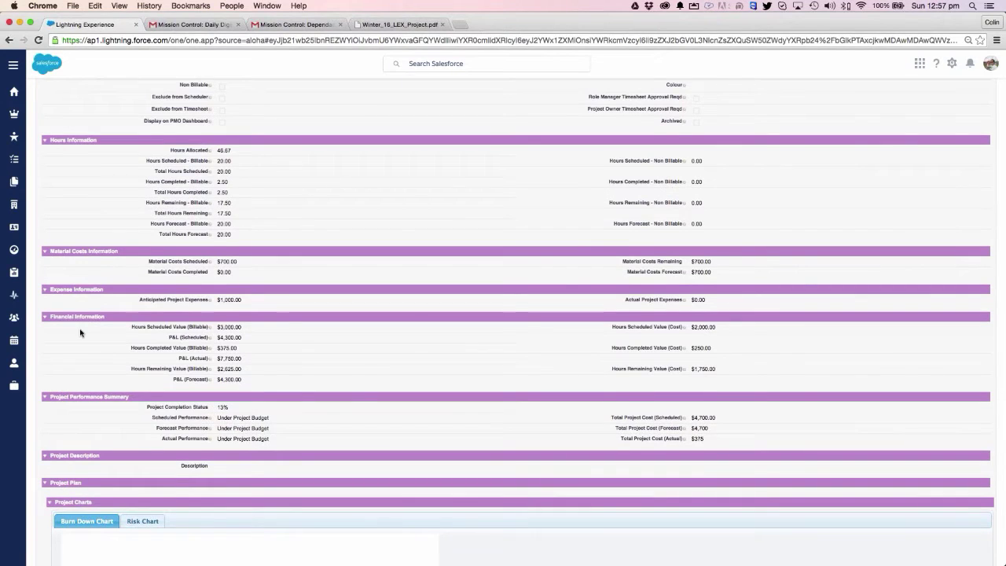
pyautogui.scroll(-1, 81, 332)
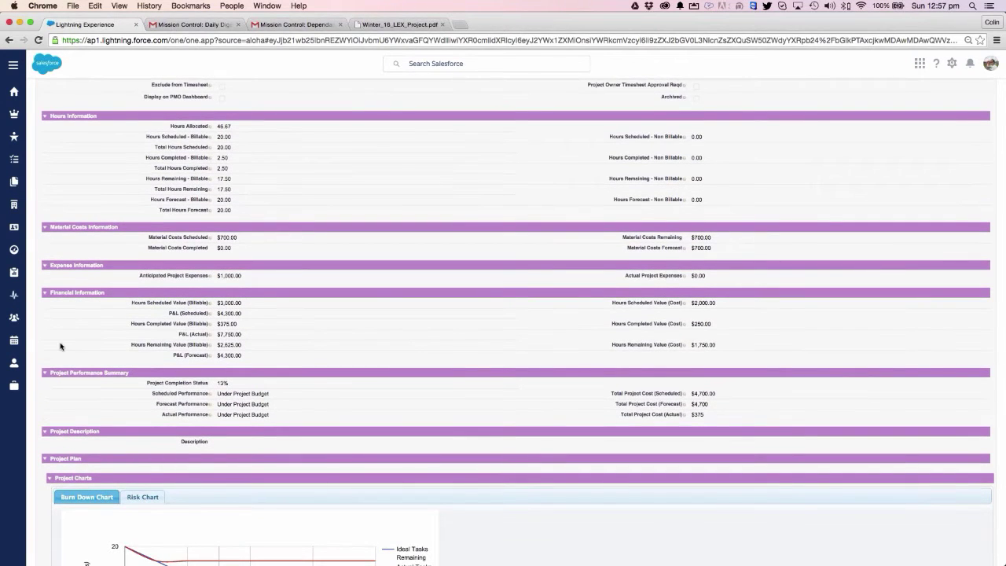
pyautogui.scroll(-3, 59, 345)
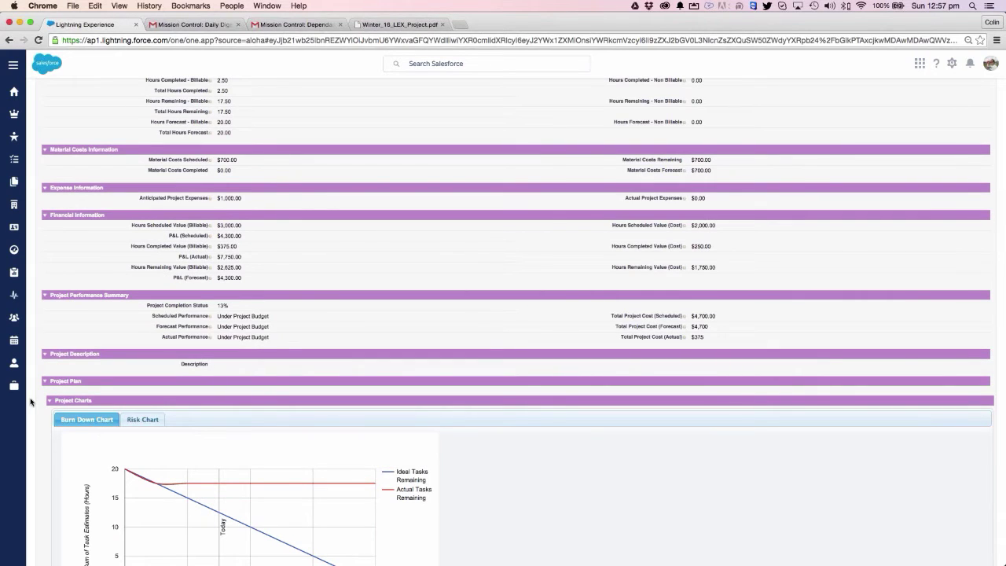
# Show the project's risk matrix chart
pyautogui.scroll(-5, 143, 282)
pyautogui.scroll(-2, 143, 282)
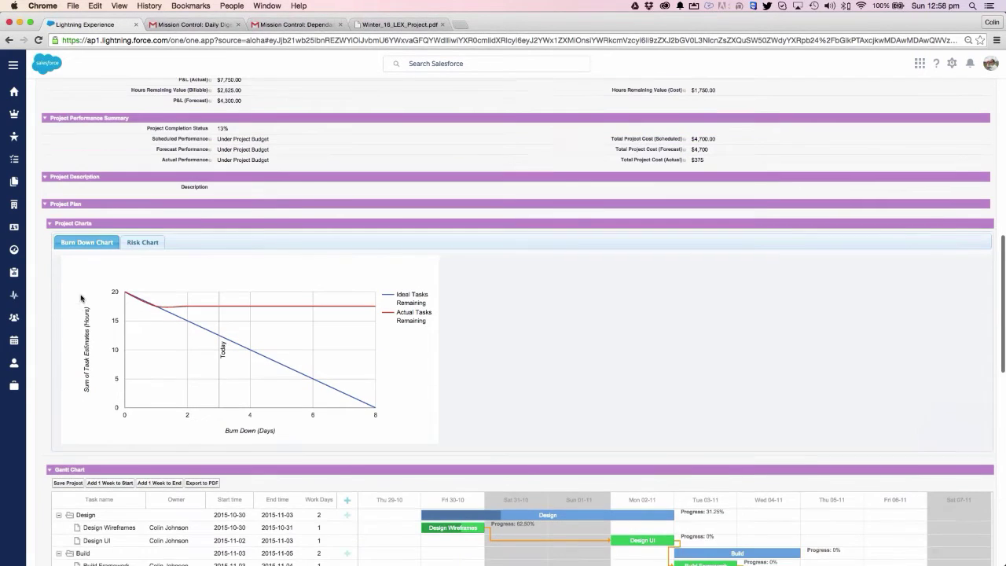
pyautogui.click(141, 244)
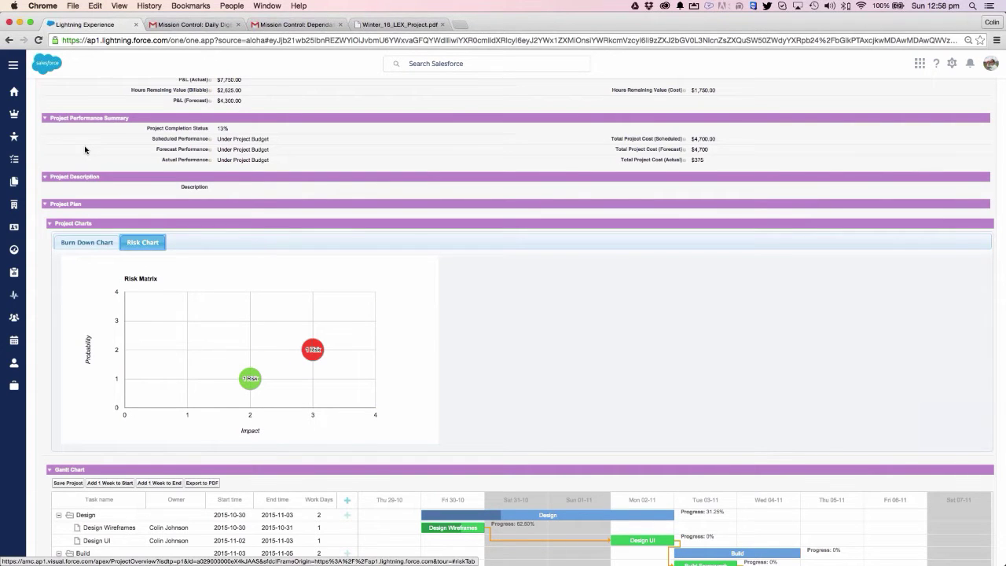
# Move the Design milestone one day earlier in the Gantt chart, then back again
pyautogui.scroll(-10, 57, 160)
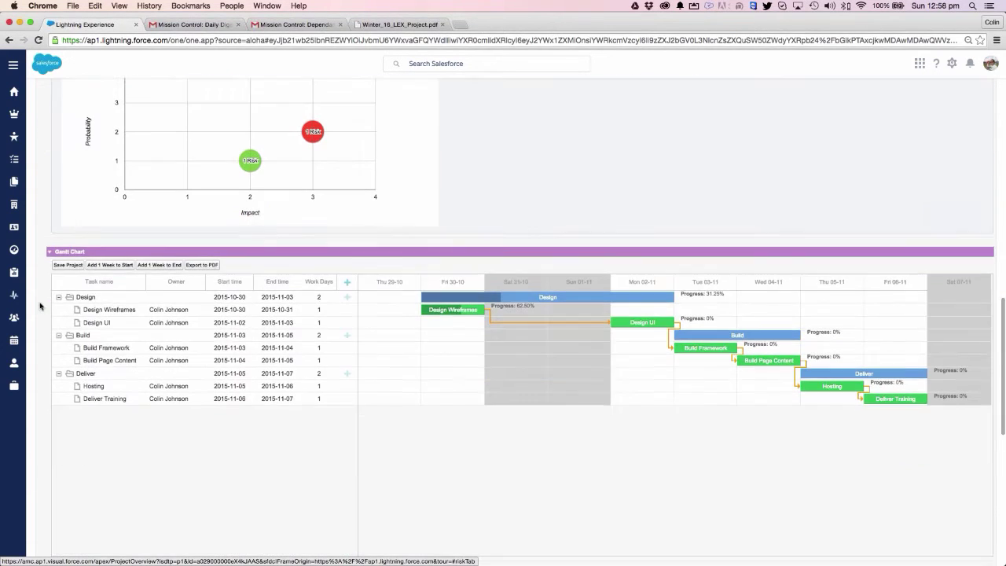
pyautogui.scroll(-4, 40, 305)
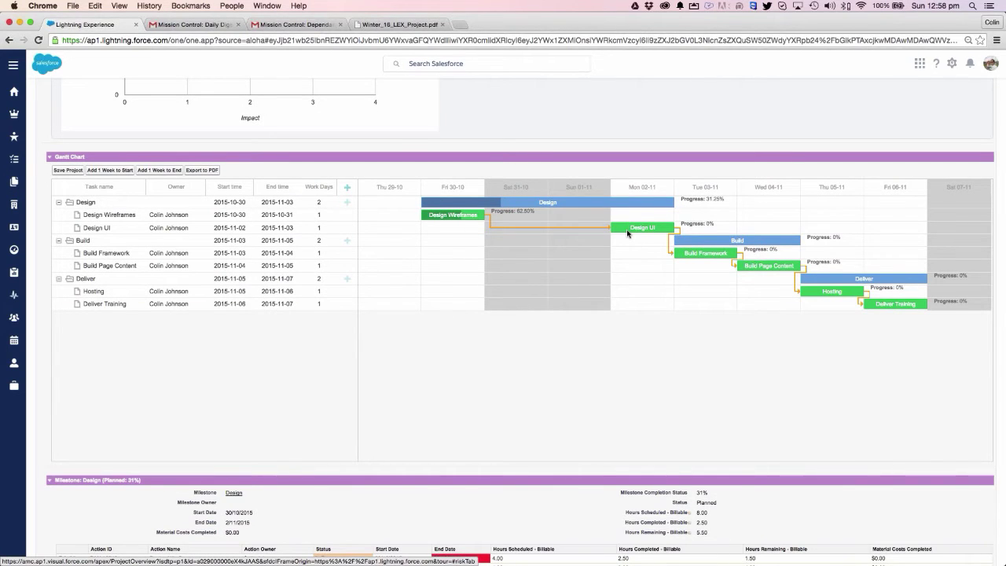
pyautogui.moveTo(453, 215)
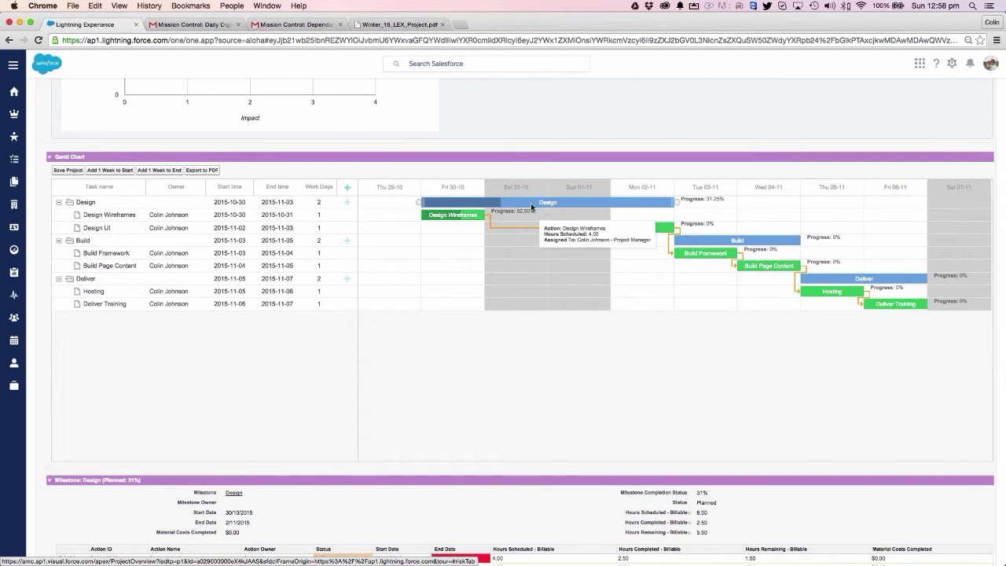
pyautogui.moveTo(527, 206)
pyautogui.moveTo(527, 205); pyautogui.dragTo(464, 206)
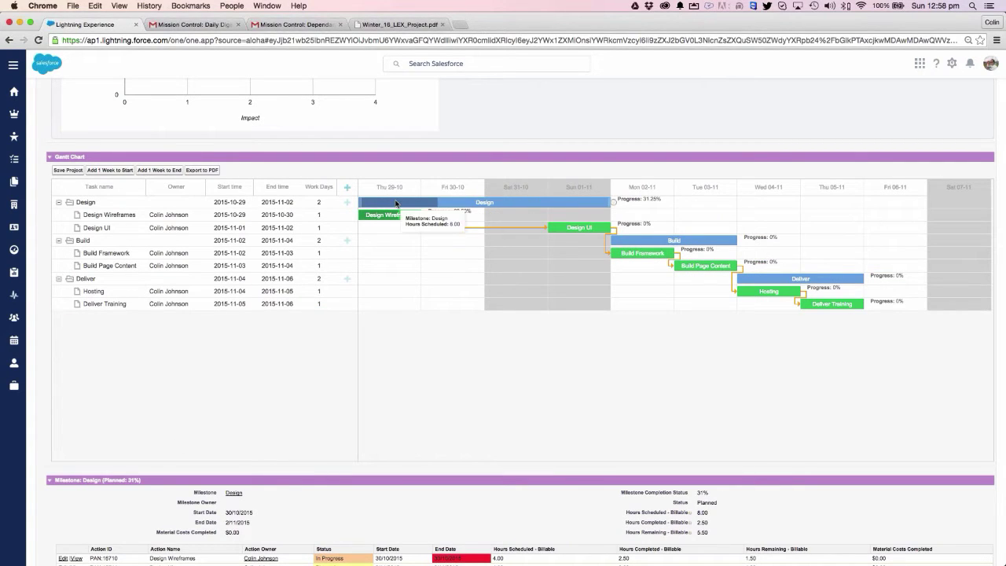
pyautogui.moveTo(399, 202); pyautogui.dragTo(454, 199)
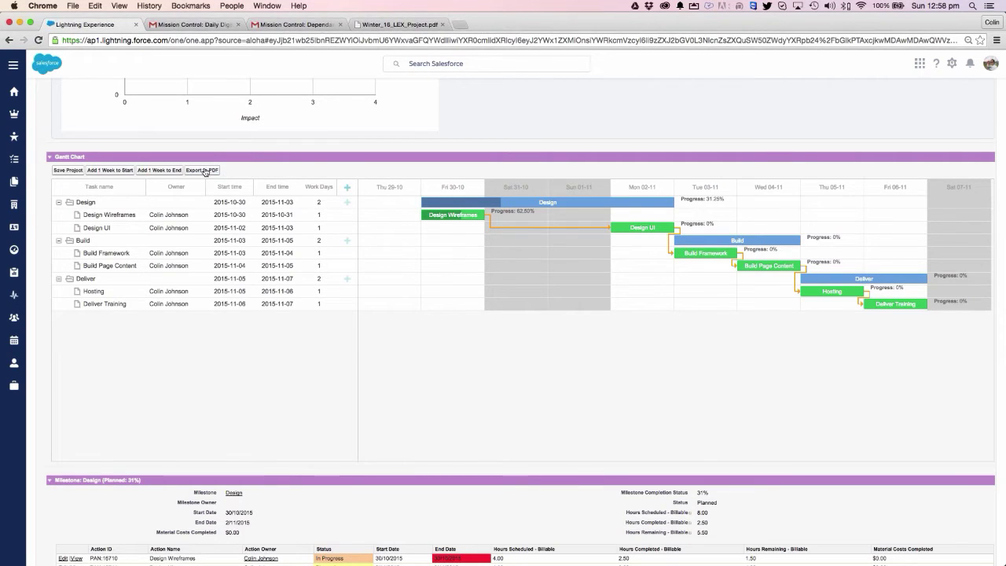
# Check the exported Winter_16_LEX_Project.pdf Gantt chart, then return to the Mission Control page
pyautogui.click(384, 23)
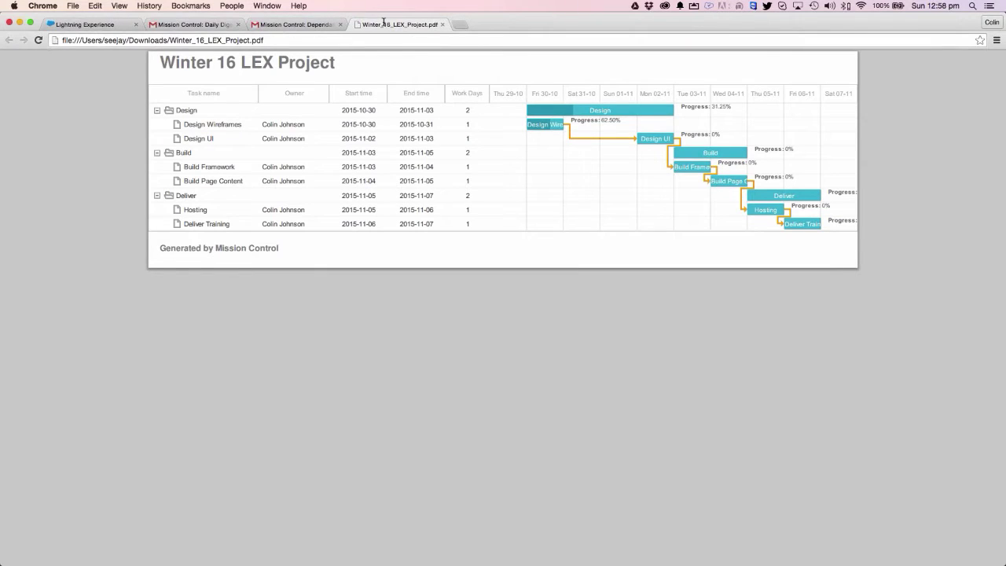
pyautogui.click(76, 30)
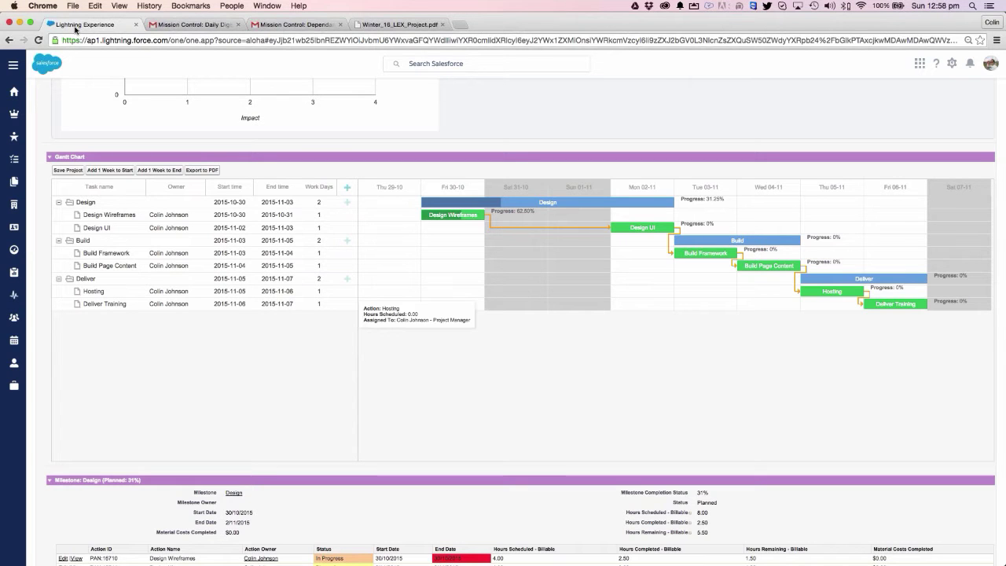
pyautogui.scroll(-1, 42, 445)
pyautogui.scroll(-5, 43, 445)
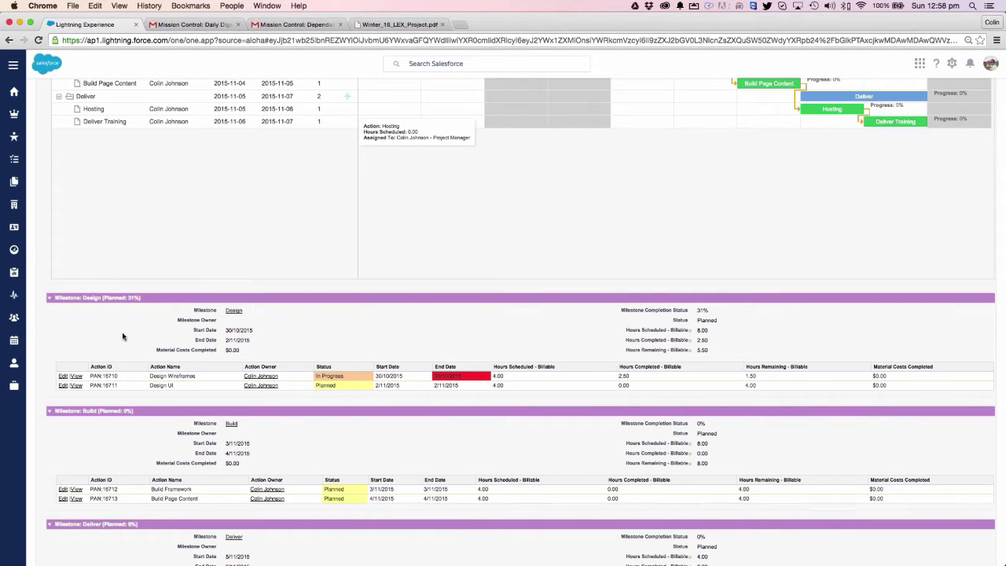
pyautogui.scroll(-5, 122, 336)
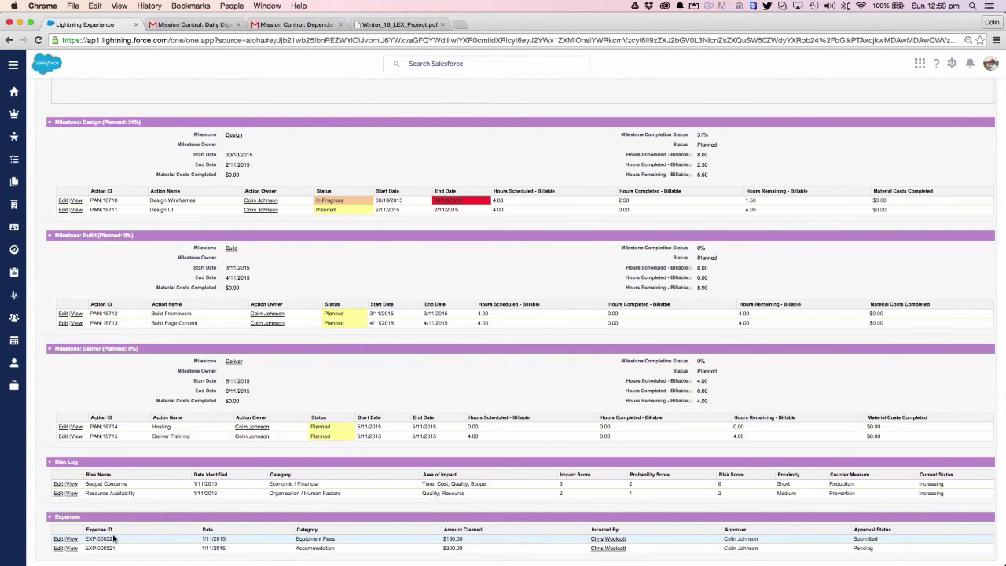
pyautogui.scroll(10, 114, 538)
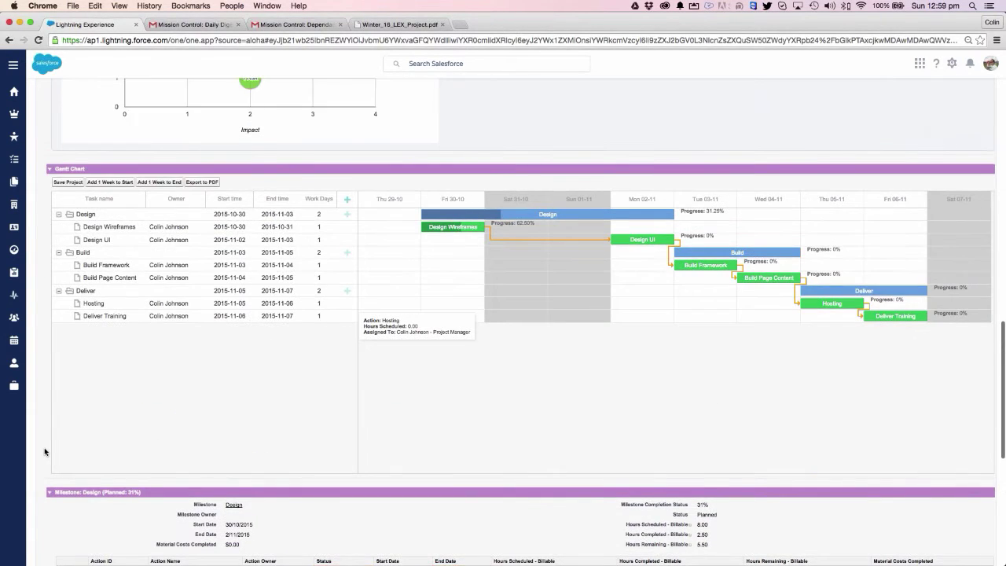
pyautogui.scroll(15, 44, 451)
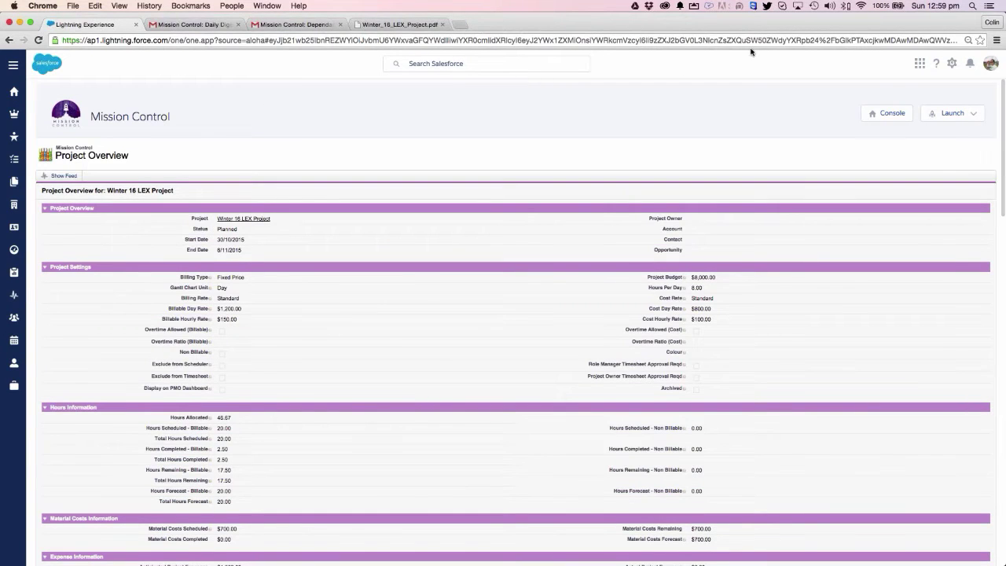
# Return to the Mission Control console, then dismiss the project list without choosing a project
pyautogui.click(885, 117)
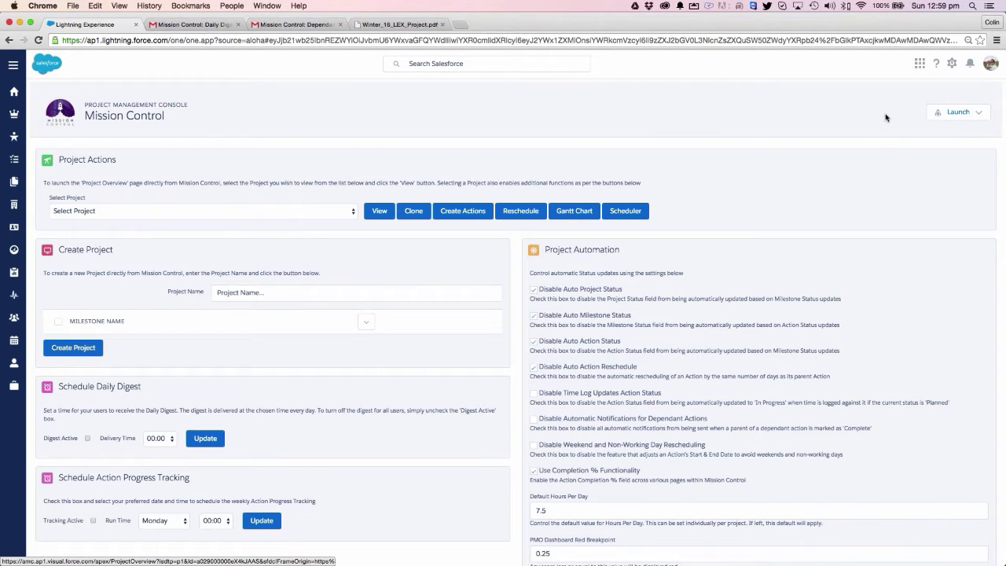
pyautogui.click(214, 212)
pyautogui.press('Escape')
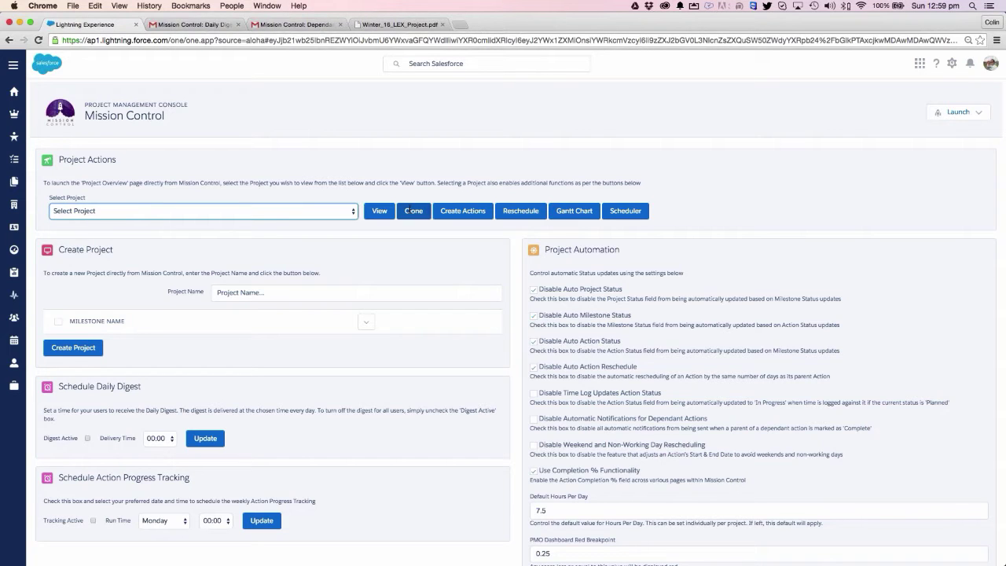
# Open the resource scheduler and change its timeline to 1, 2, 12, then 3 weeks
pyautogui.click(625, 210)
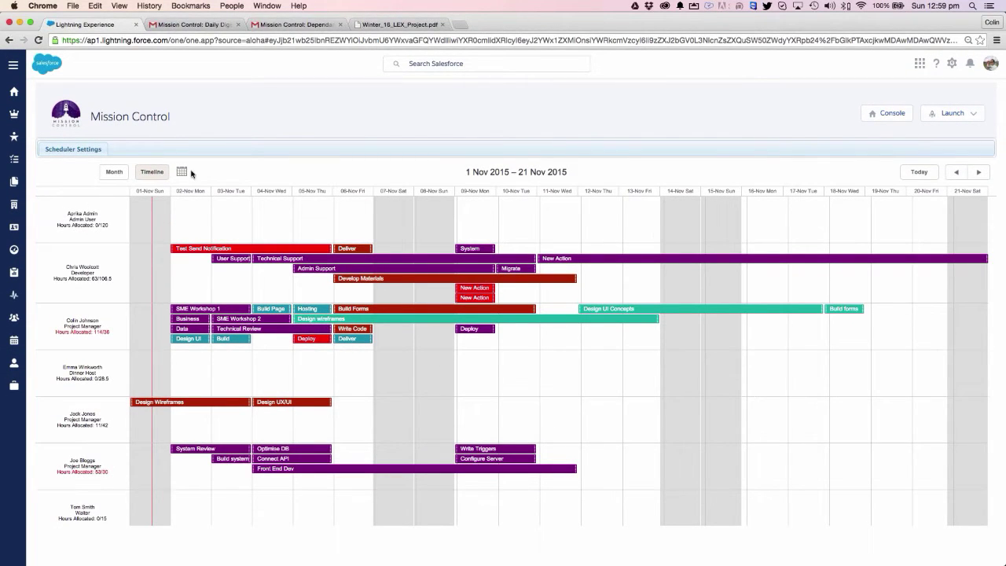
pyautogui.click(67, 150)
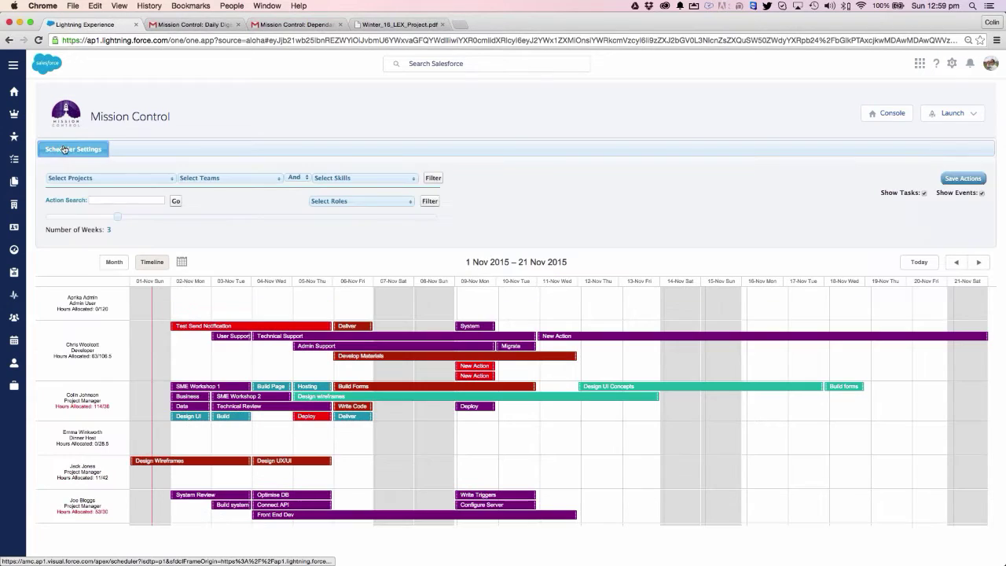
pyautogui.click(48, 216)
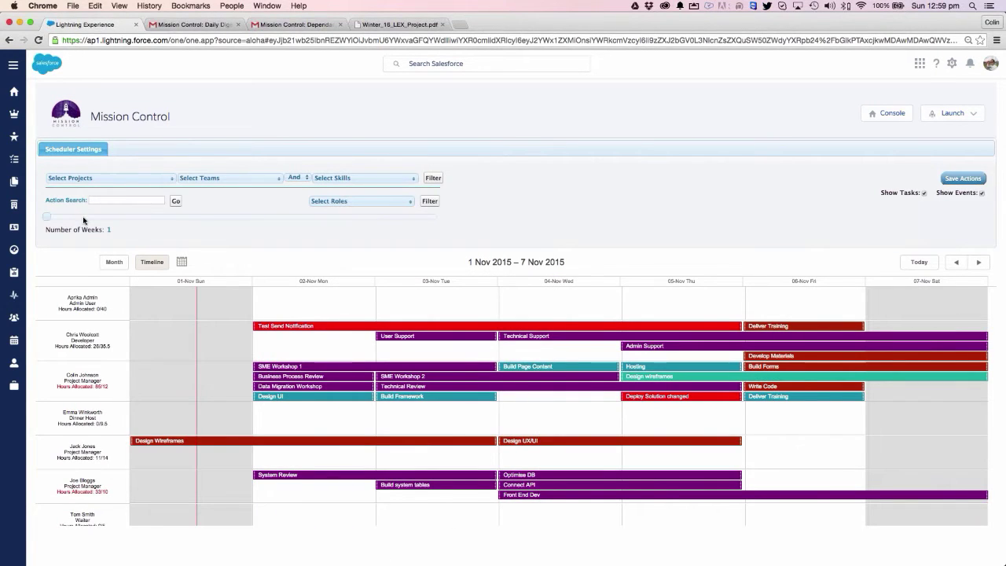
pyautogui.click(78, 215)
pyautogui.click(432, 217)
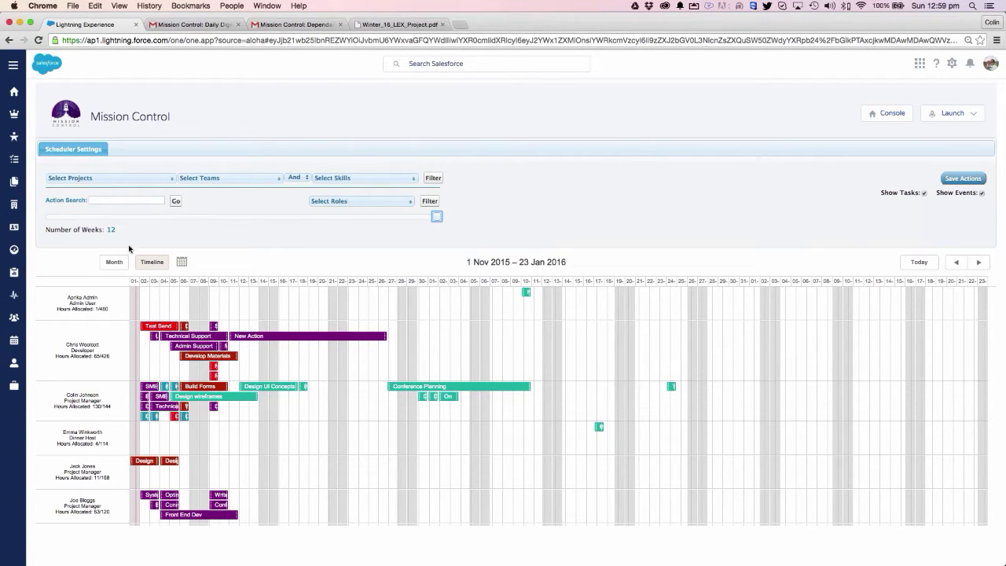
pyautogui.click(105, 219)
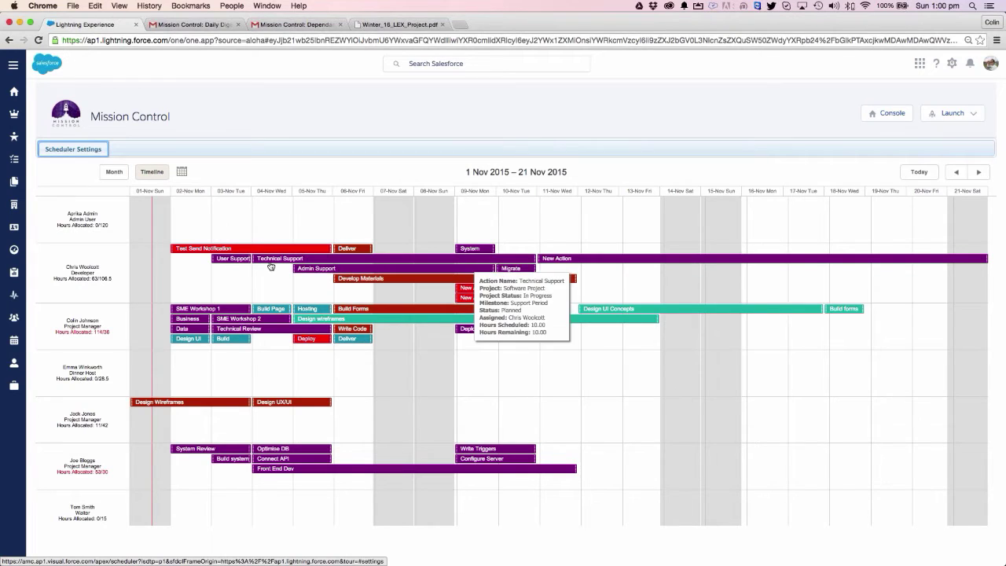
# Reassign SME Workshop 1, Design wireframes, Build Forms and Technical Review to the dinner host, then go to Timesheets
pyautogui.moveTo(270, 267)
pyautogui.moveTo(227, 311)
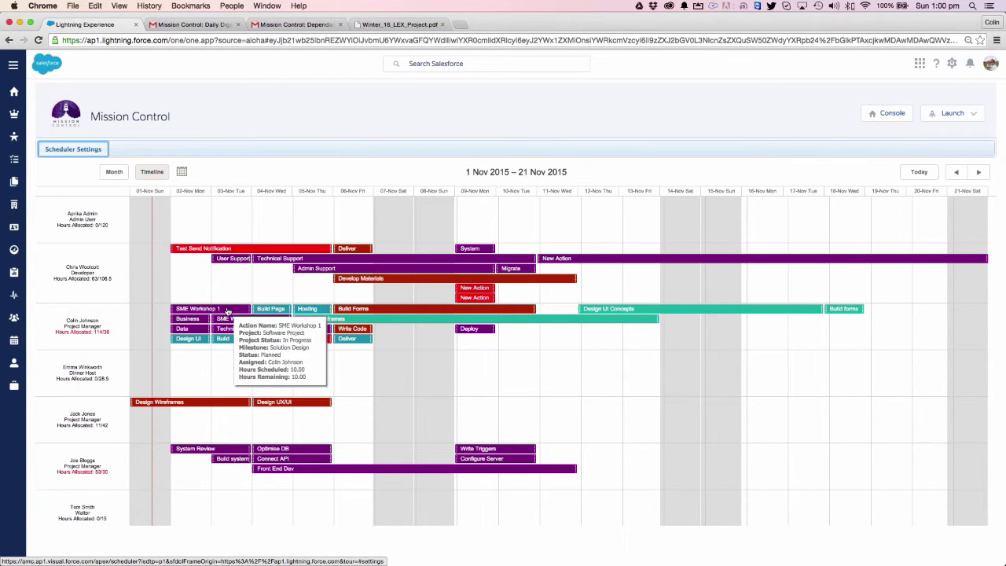
pyautogui.moveTo(227, 311); pyautogui.dragTo(225, 359)
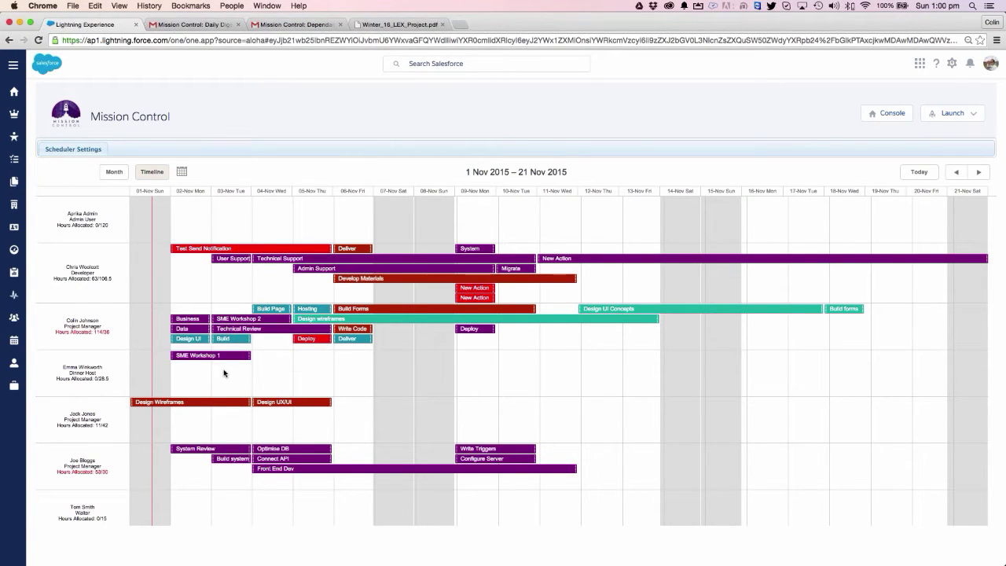
pyautogui.moveTo(322, 311)
pyautogui.moveTo(323, 311); pyautogui.dragTo(322, 363)
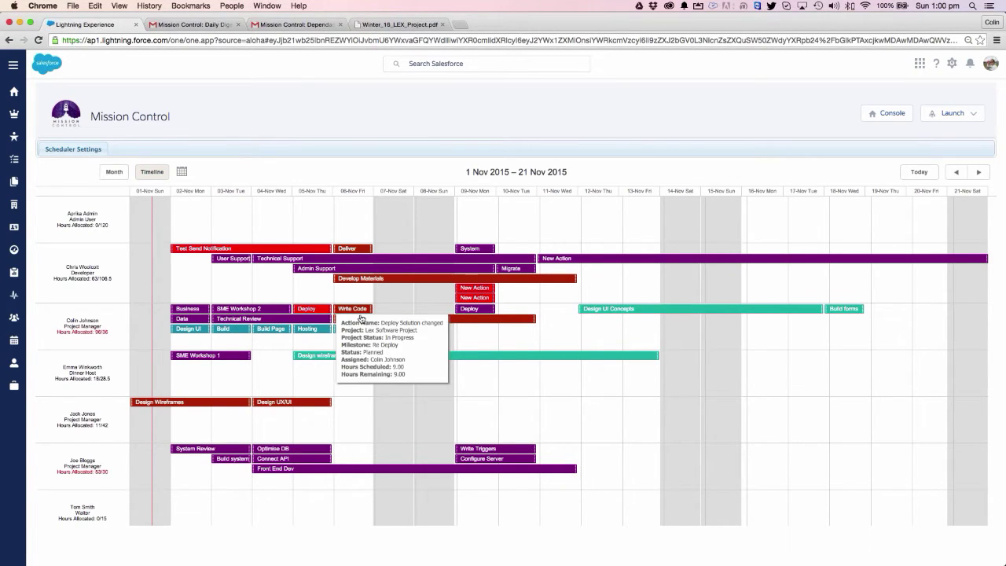
pyautogui.moveTo(356, 321); pyautogui.dragTo(471, 377)
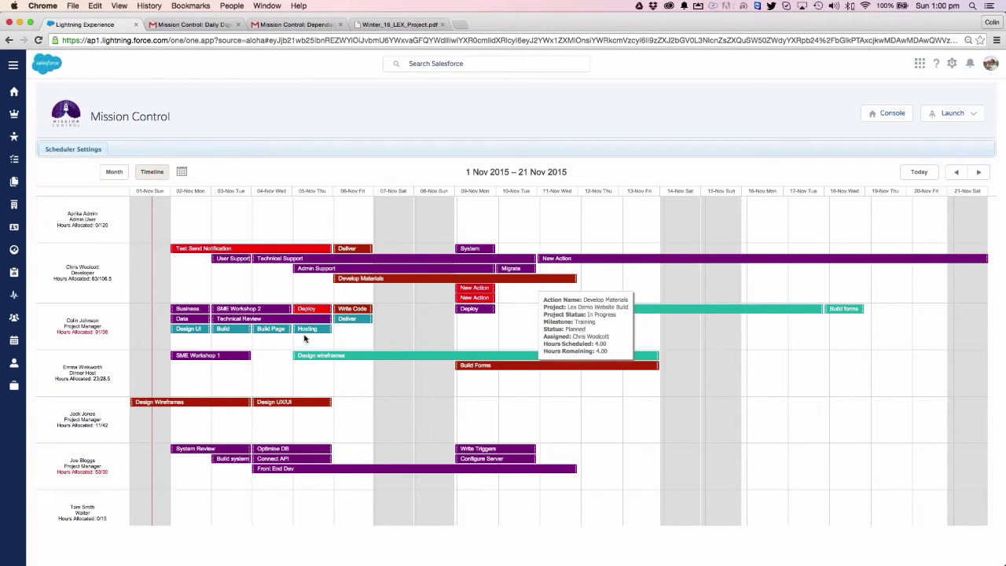
pyautogui.moveTo(284, 319); pyautogui.dragTo(858, 374)
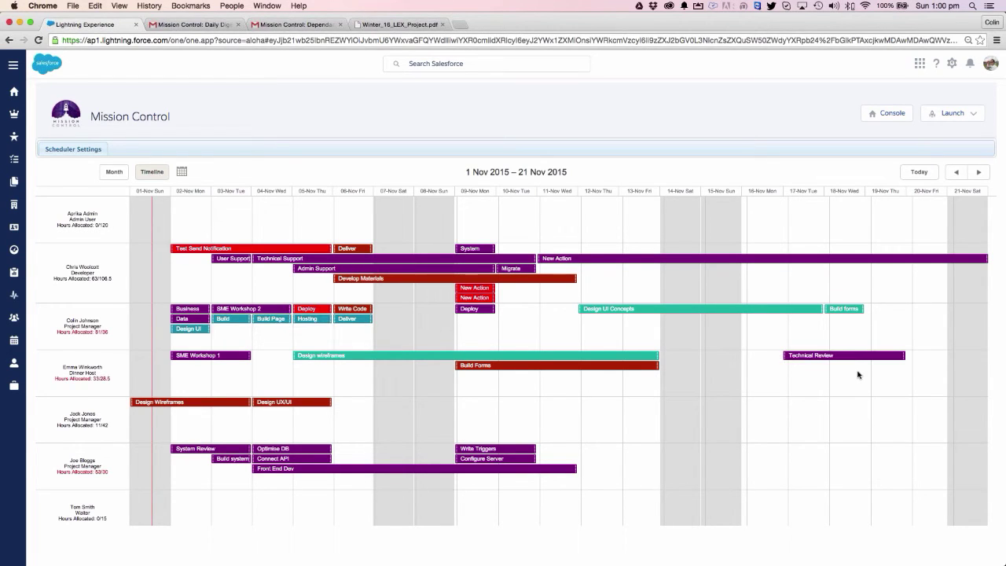
pyautogui.click(946, 114)
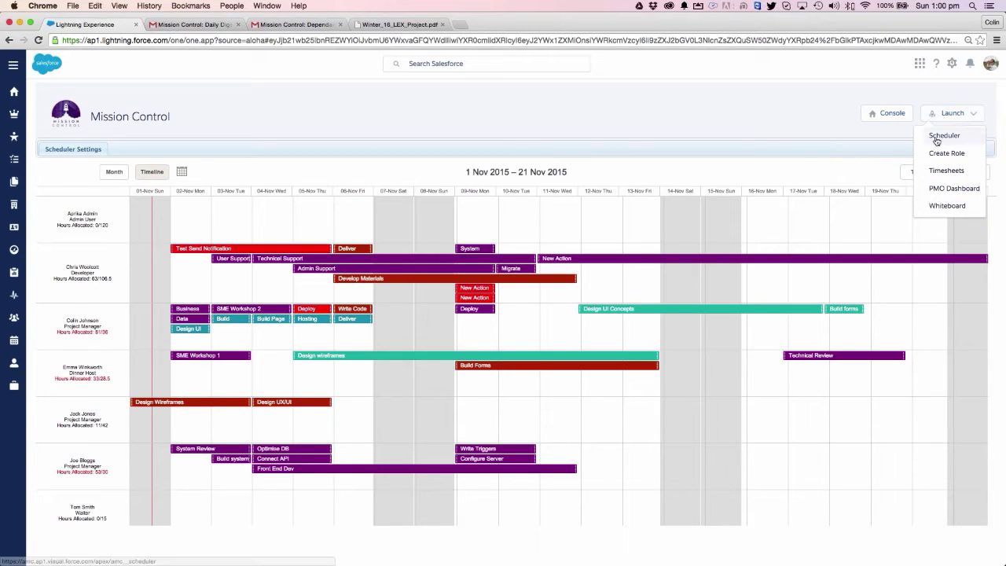
pyautogui.click(940, 172)
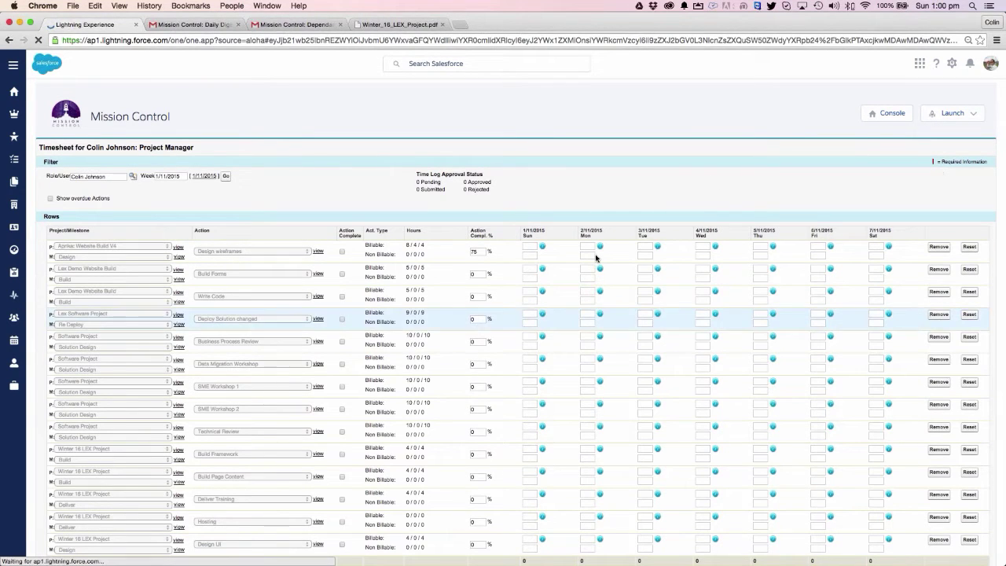
# Log Monday hours: Design wireframes 2, Write Code 1, Business Process Review 3, SME Workshop 1 2
pyautogui.scroll(-1, 585, 344)
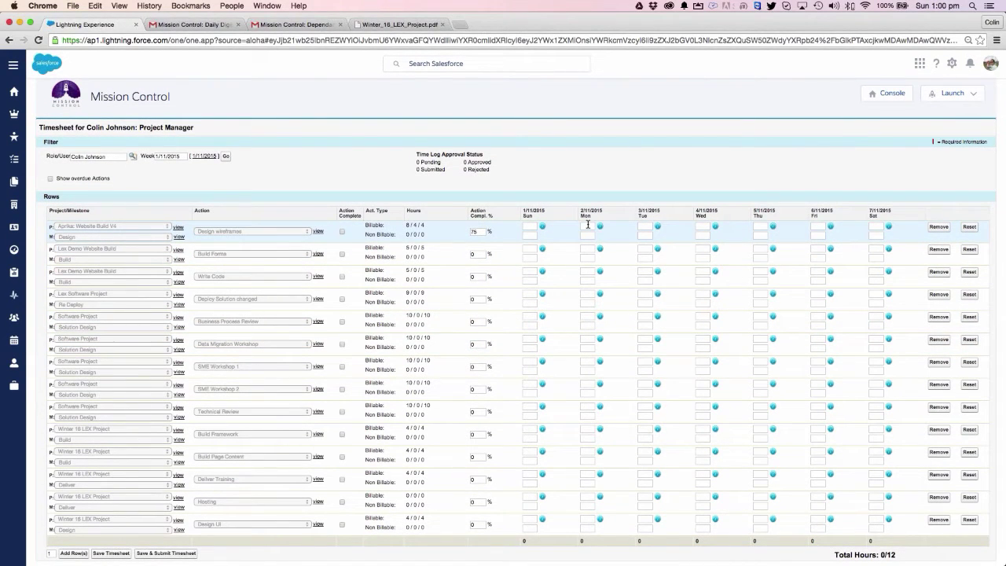
pyautogui.click(587, 226)
pyautogui.write('2')
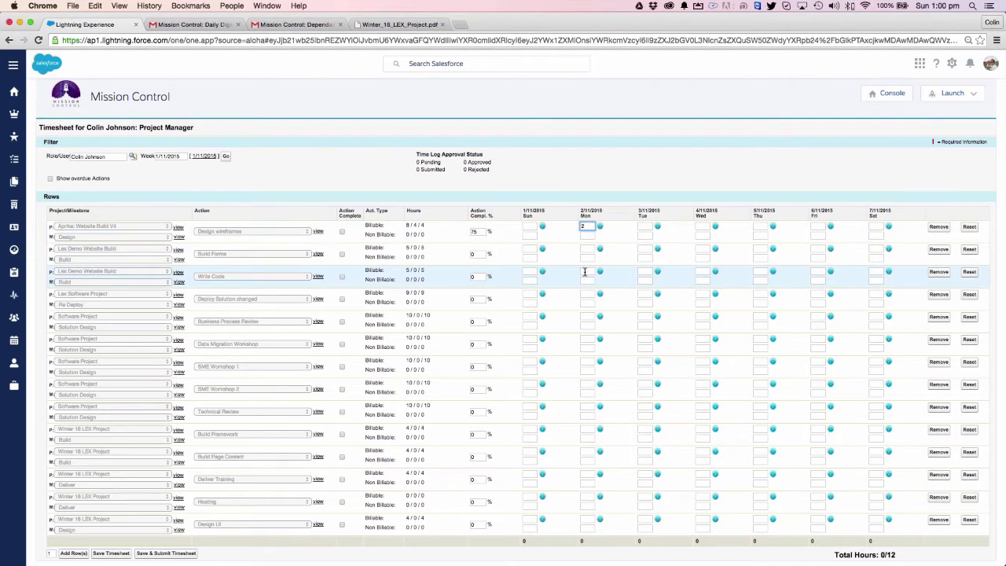
pyautogui.click(584, 270)
pyautogui.write('1')
pyautogui.click(585, 316)
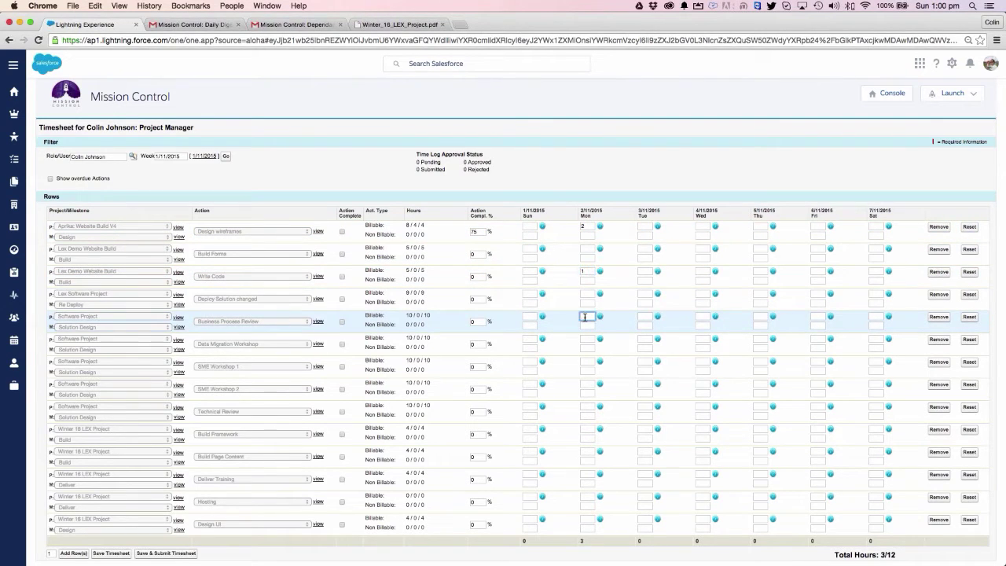
pyautogui.write('3')
pyautogui.click(586, 362)
pyautogui.write('2')
# Log 2 Tuesday hours each for SME Workshop 1, Deploy Solution changed and Build Framework
pyautogui.click(650, 362)
pyautogui.write('2')
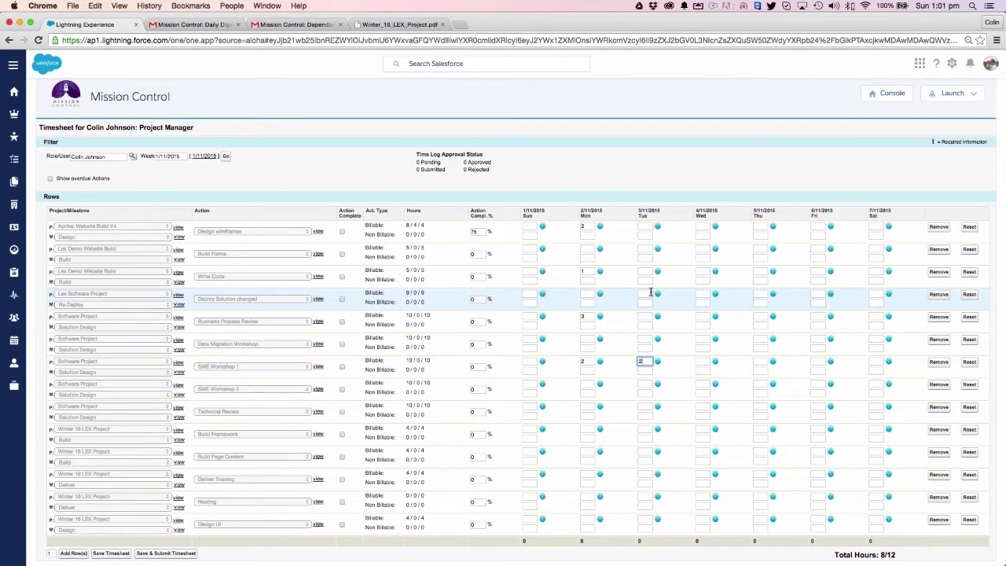
pyautogui.click(648, 293)
pyautogui.write('2')
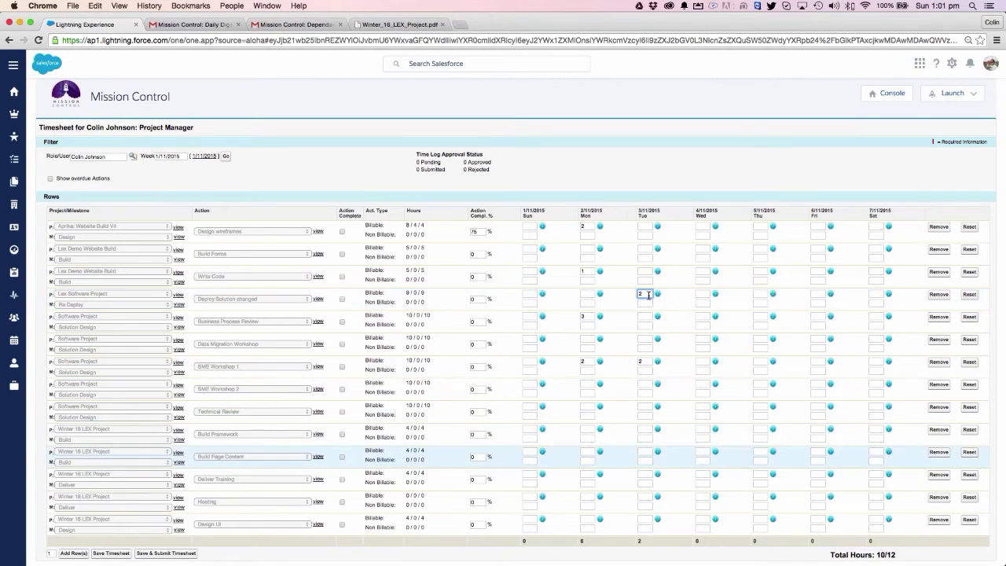
pyautogui.click(644, 426)
pyautogui.write('2')
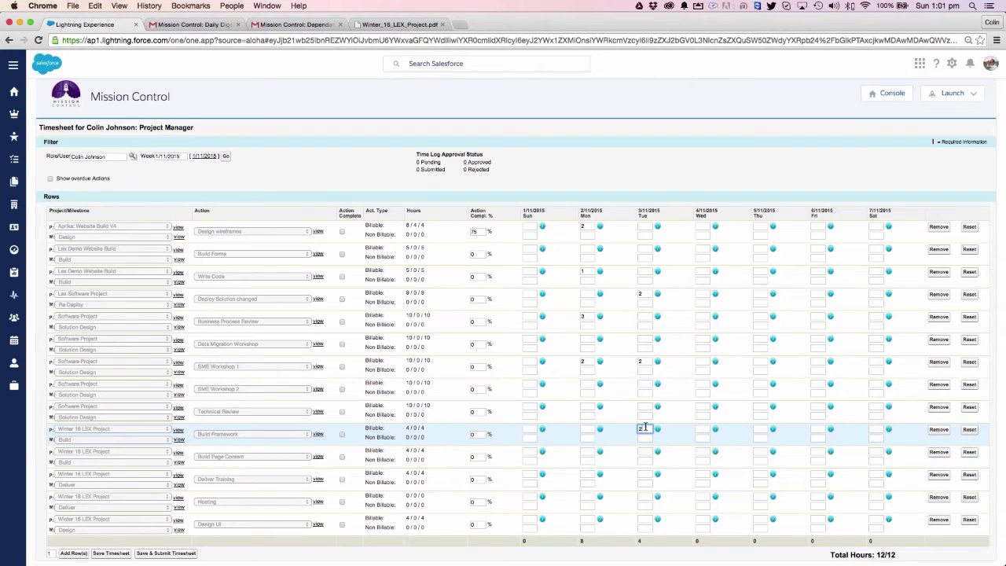
# Log Wednesday hours for Build Page Content (3) and Data Migration Workshop (2), plus Thursday Deploy Solution changed hours
pyautogui.click(703, 451)
pyautogui.write('3')
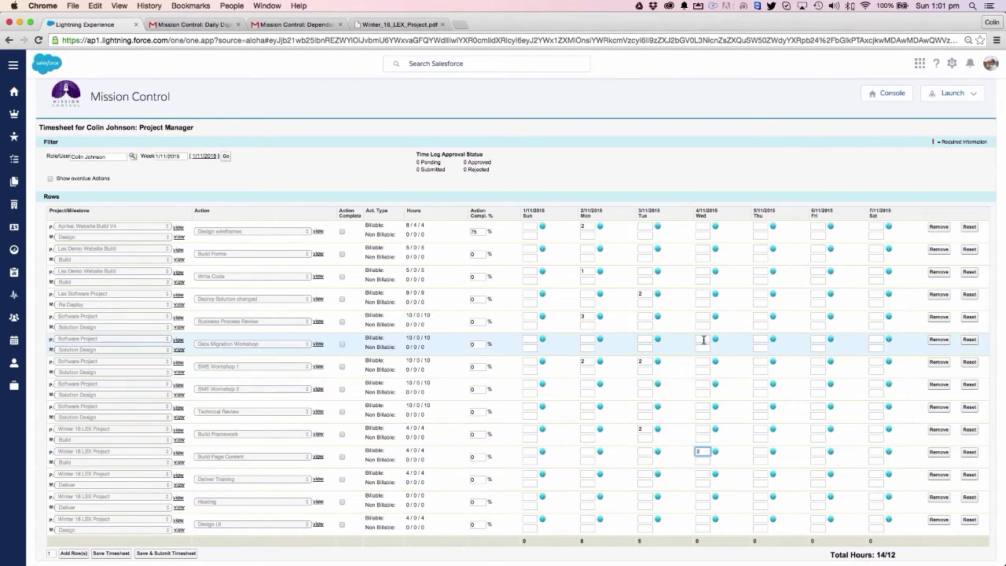
pyautogui.click(703, 339)
pyautogui.write('2')
pyautogui.click(760, 293)
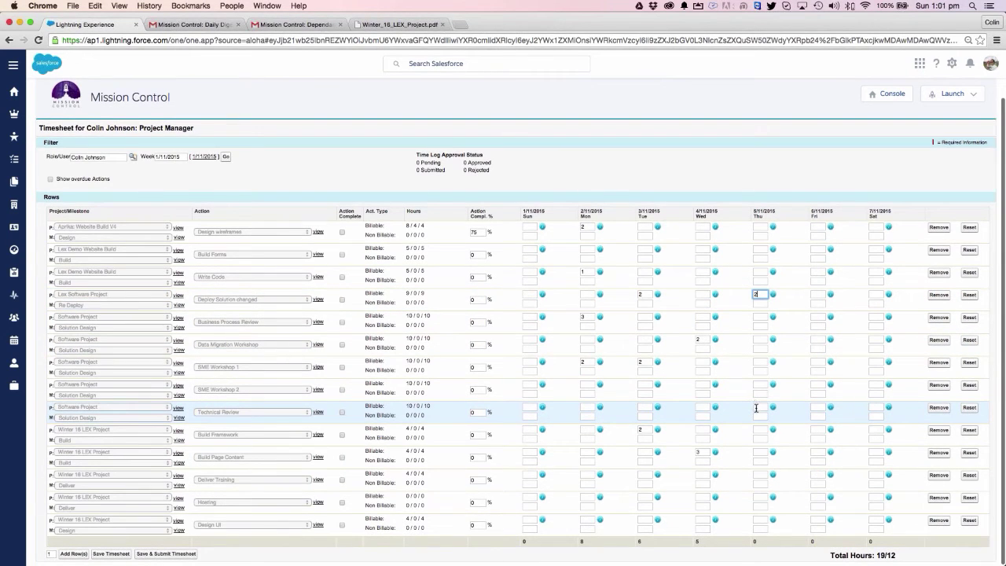
pyautogui.click(756, 407)
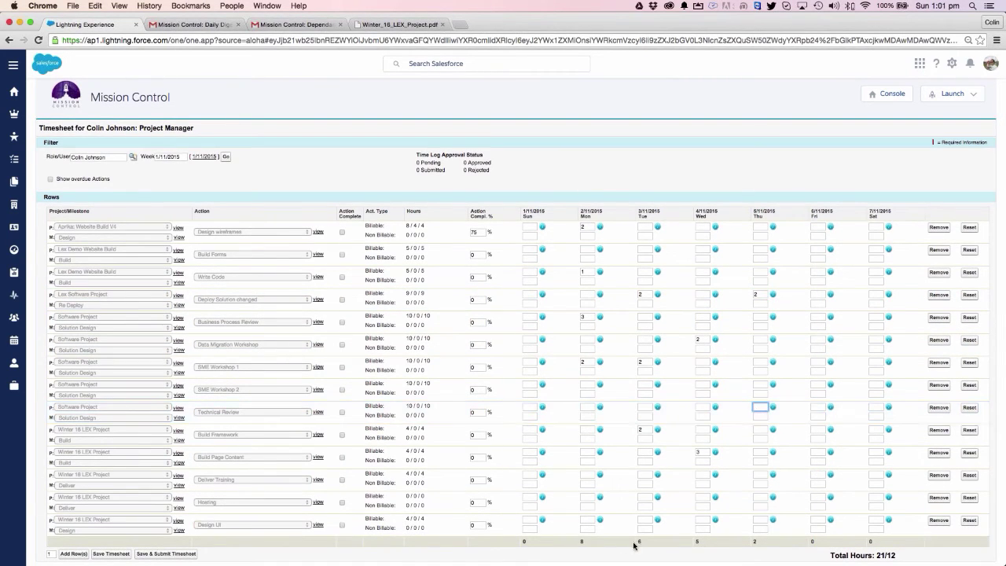
pyautogui.scroll(-1, 833, 556)
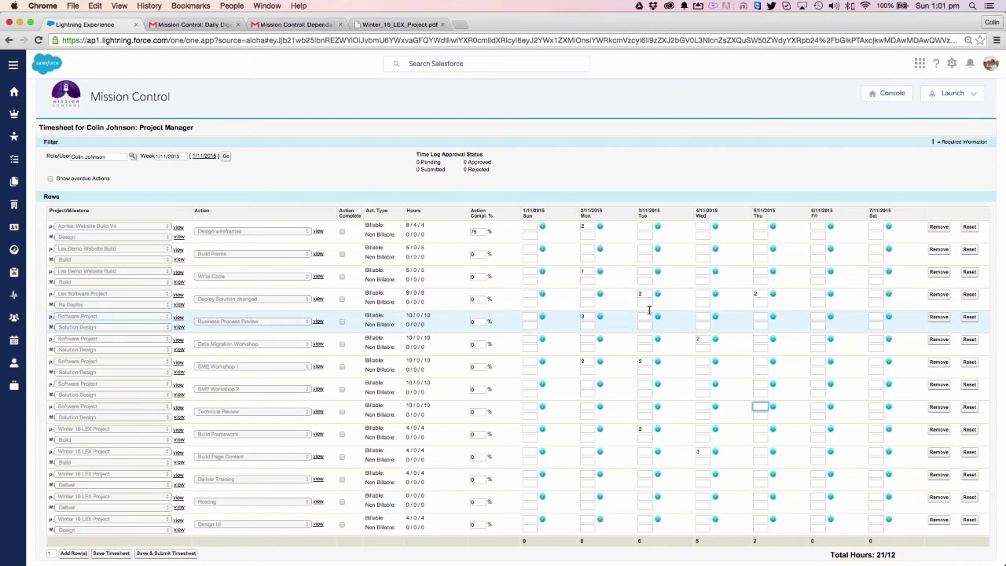
# Save an 'Activity progress' comment on Business Process Review's Monday hours
pyautogui.click(587, 317)
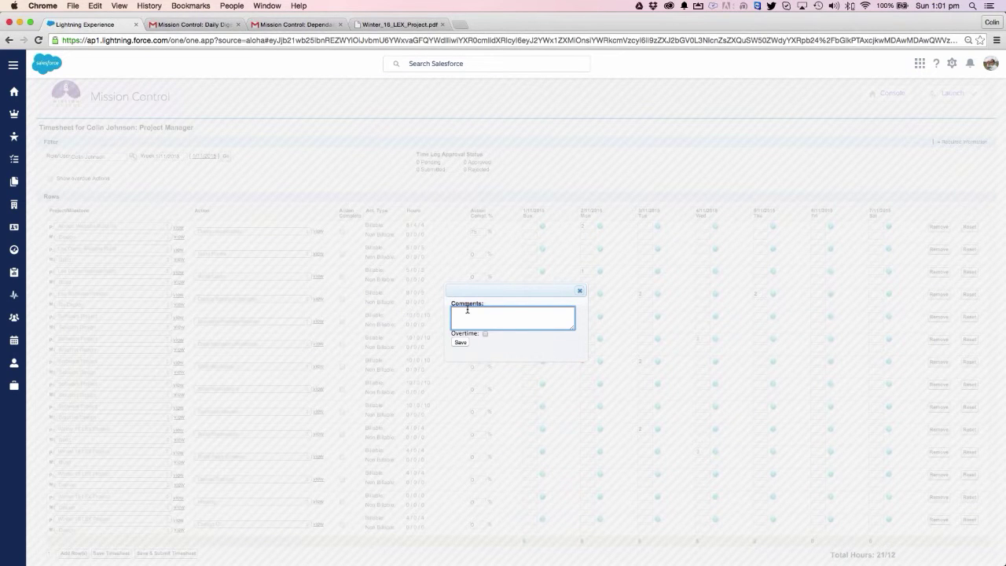
pyautogui.write('Activity progress')
pyautogui.click(460, 343)
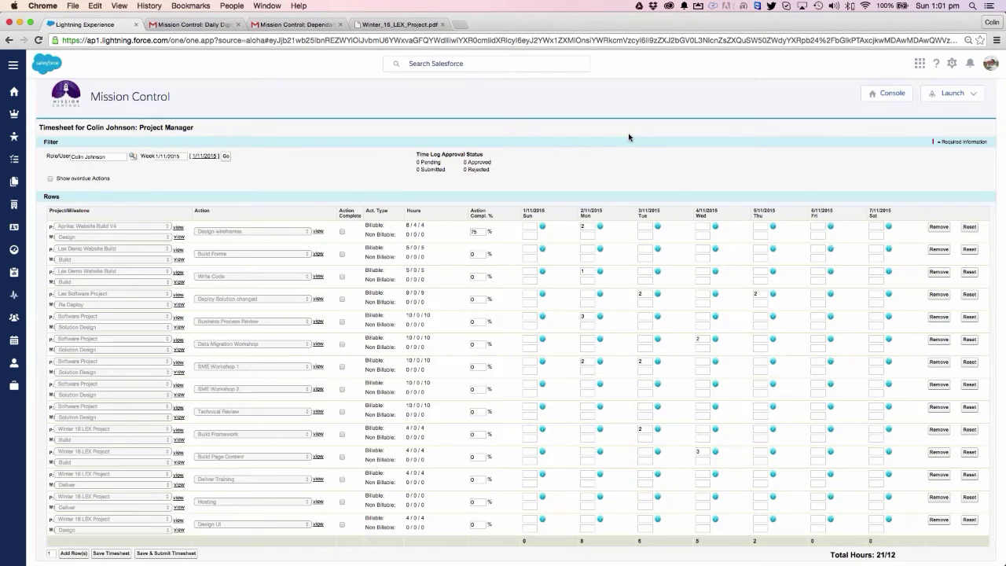
# Switch to the Whiteboard and scroll down its Planned, In Progress, Complete and On Hold columns
pyautogui.click(954, 93)
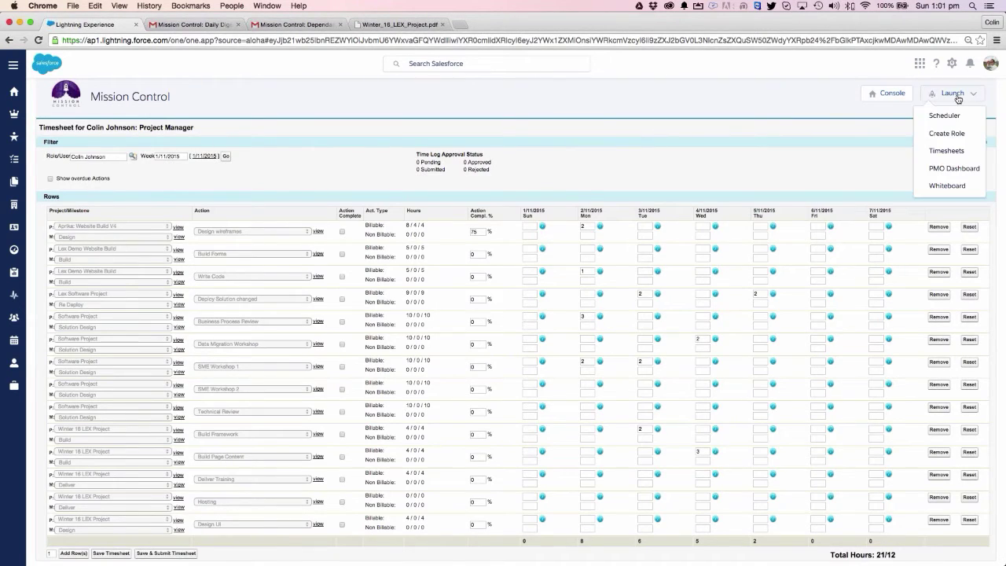
pyautogui.click(940, 188)
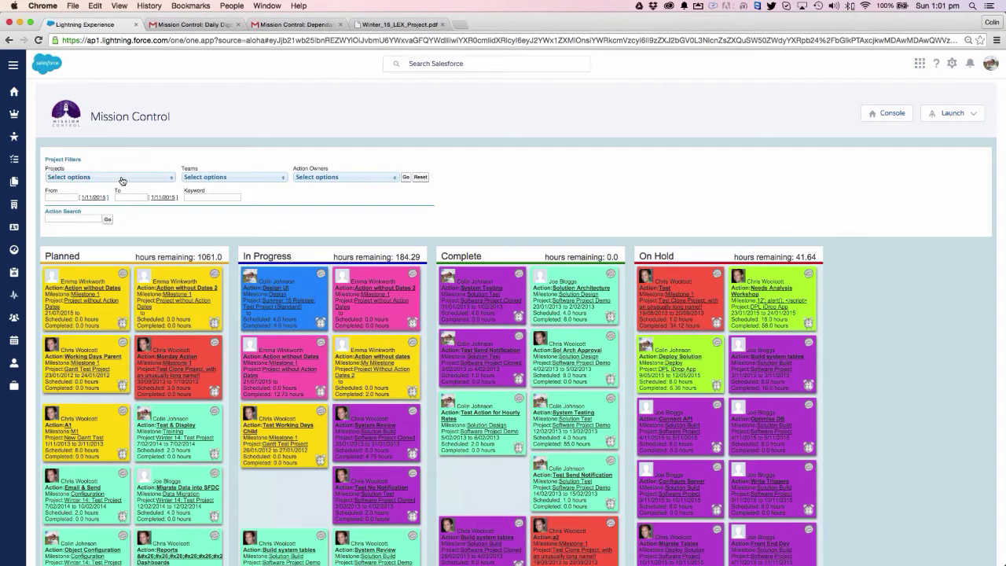
pyautogui.scroll(-2, 122, 180)
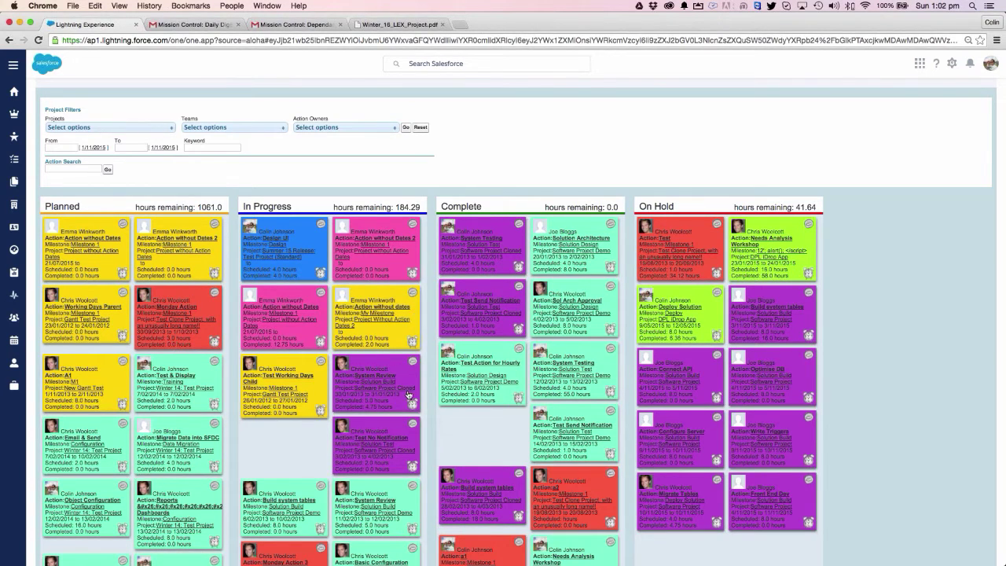
pyautogui.click(412, 467)
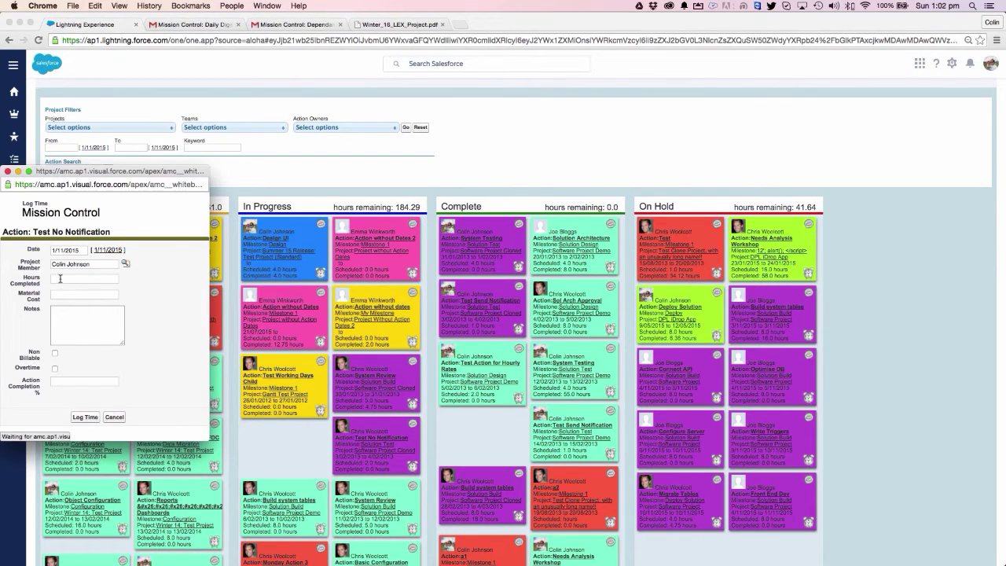
pyautogui.click(62, 277)
pyautogui.click(61, 295)
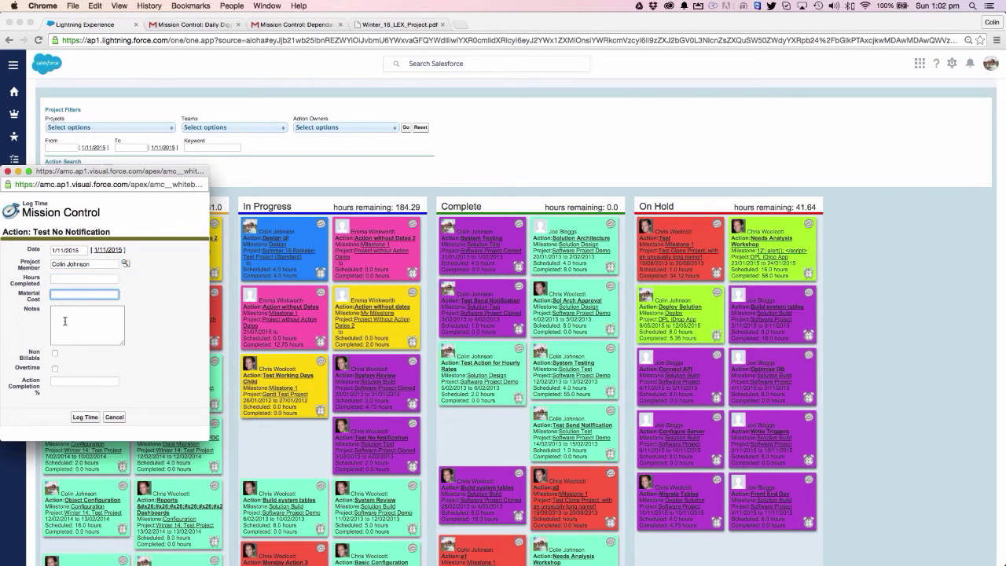
pyautogui.click(65, 321)
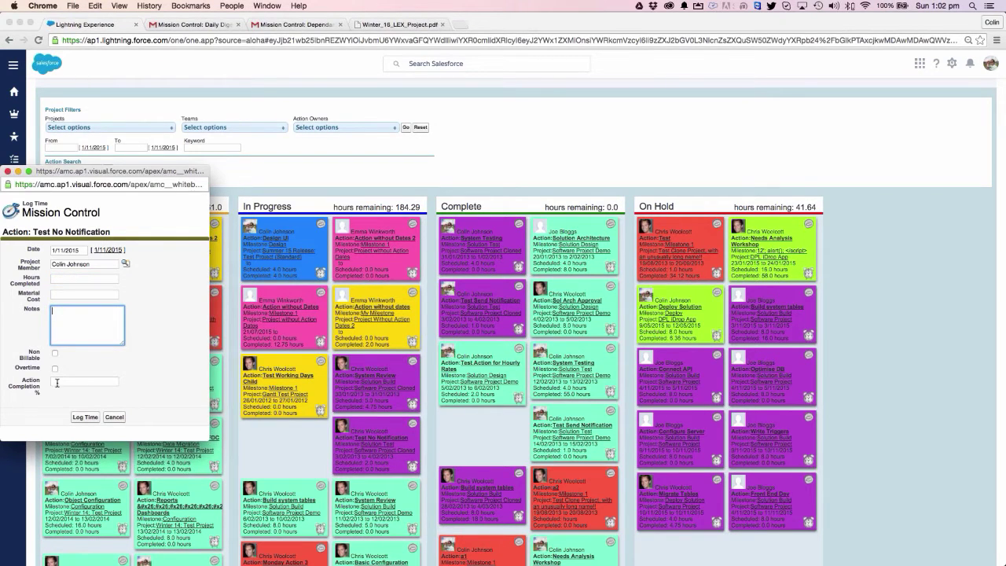
pyautogui.click(7, 171)
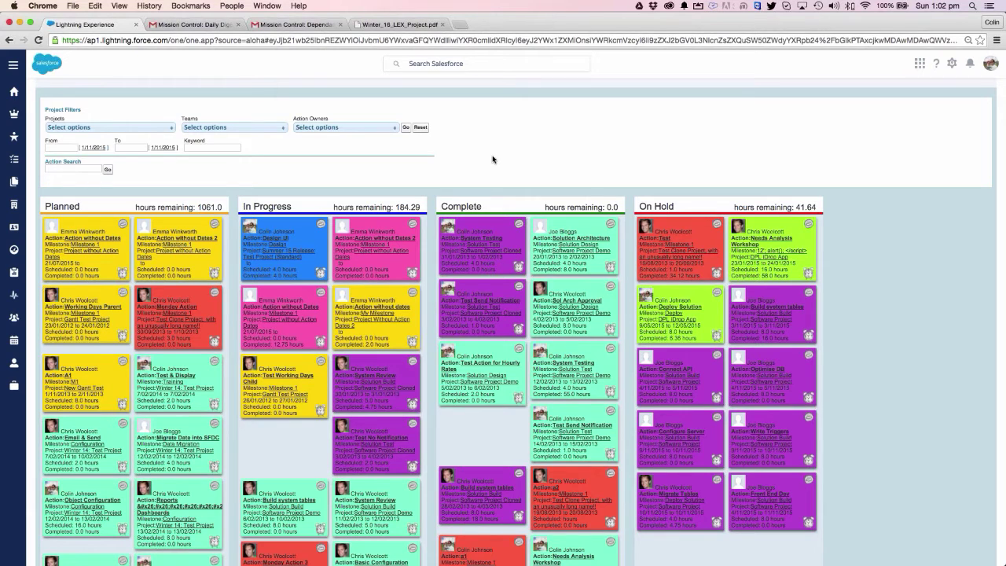
# Open the PMO Portfolio Dashboard from the Mission Control Launch menu
pyautogui.scroll(2, 492, 159)
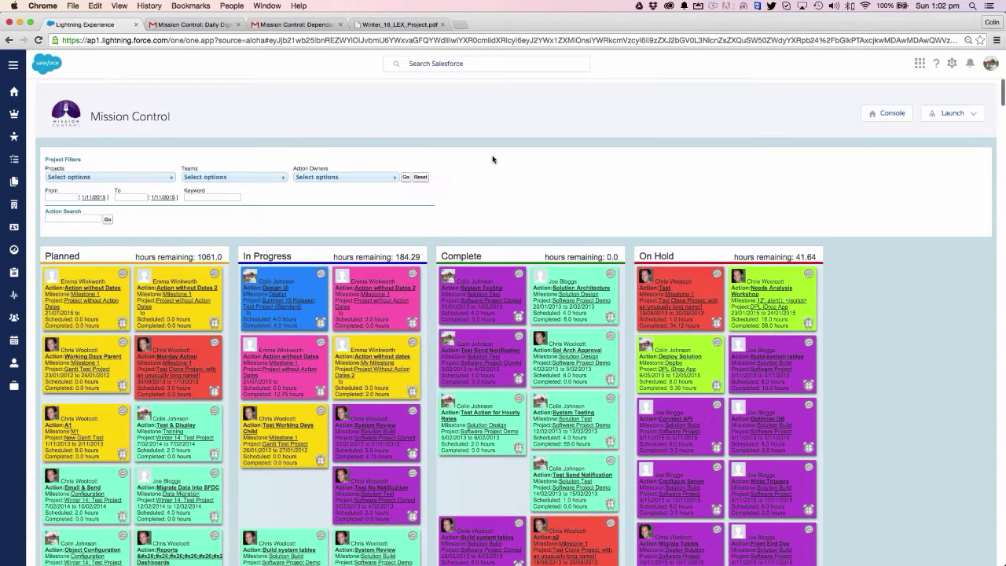
pyautogui.click(954, 113)
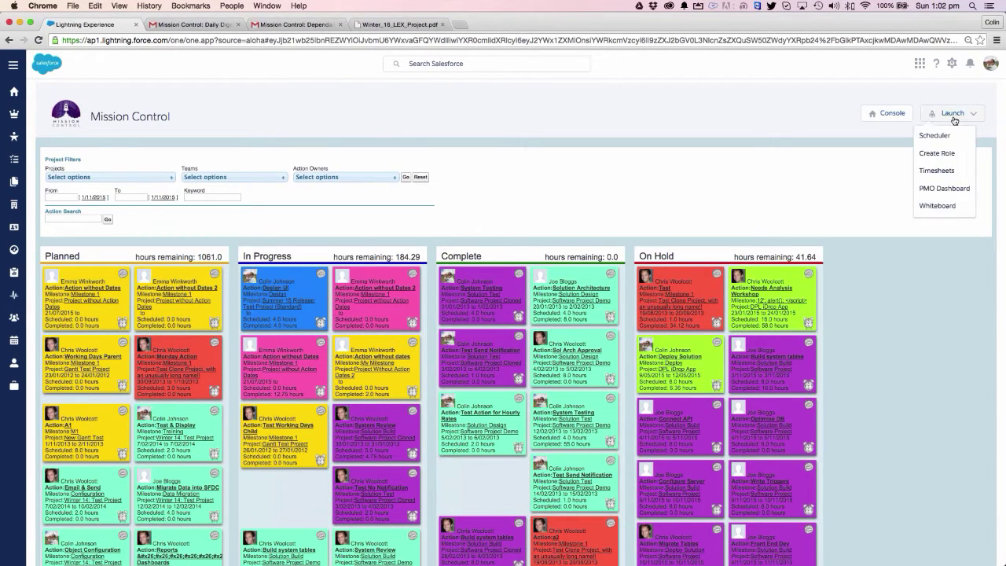
pyautogui.click(930, 191)
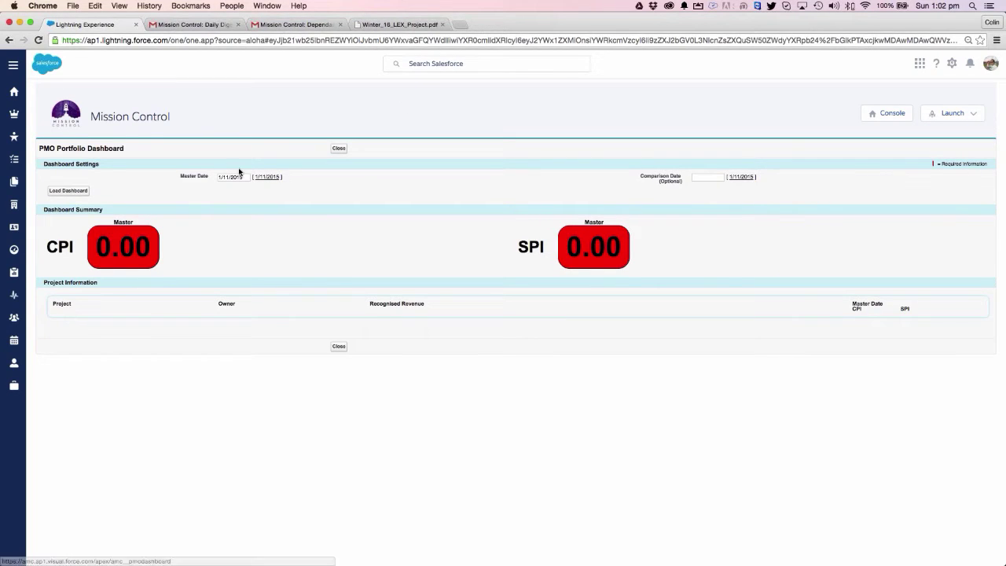
# Set the master date to 13 September 2015 and load the PMO dashboard
pyautogui.click(225, 177)
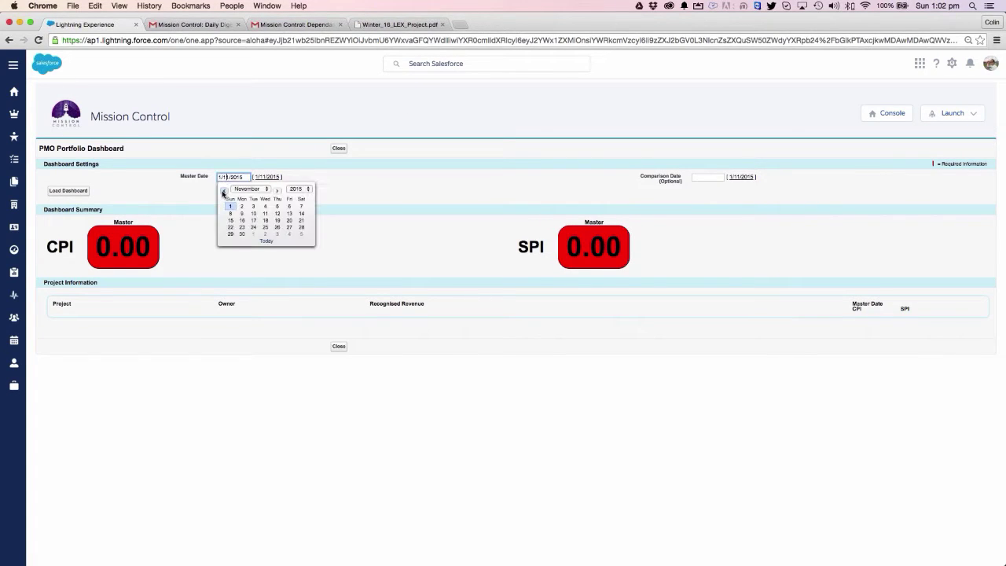
pyautogui.click(223, 193)
pyautogui.click(223, 193)
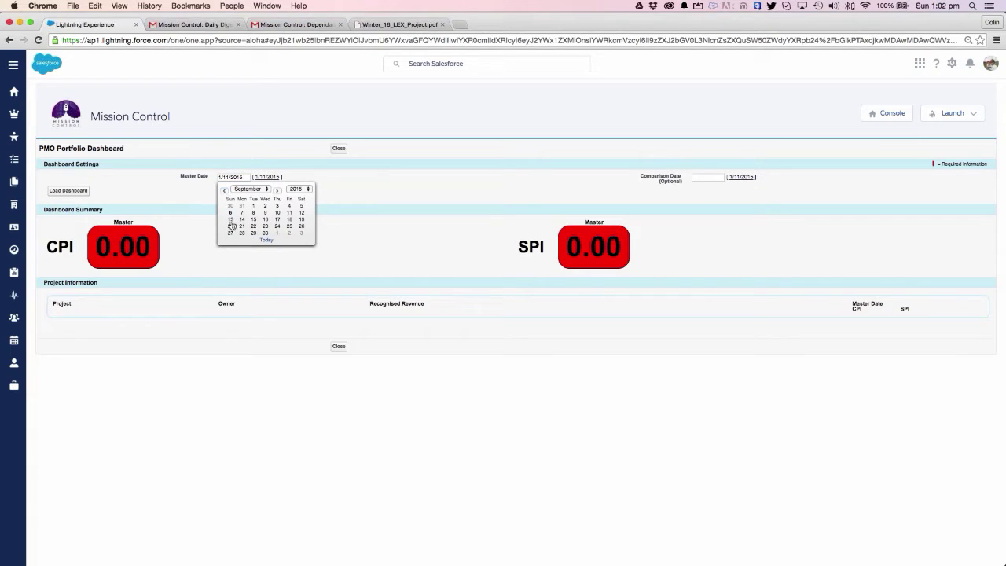
pyautogui.click(231, 220)
pyautogui.click(66, 192)
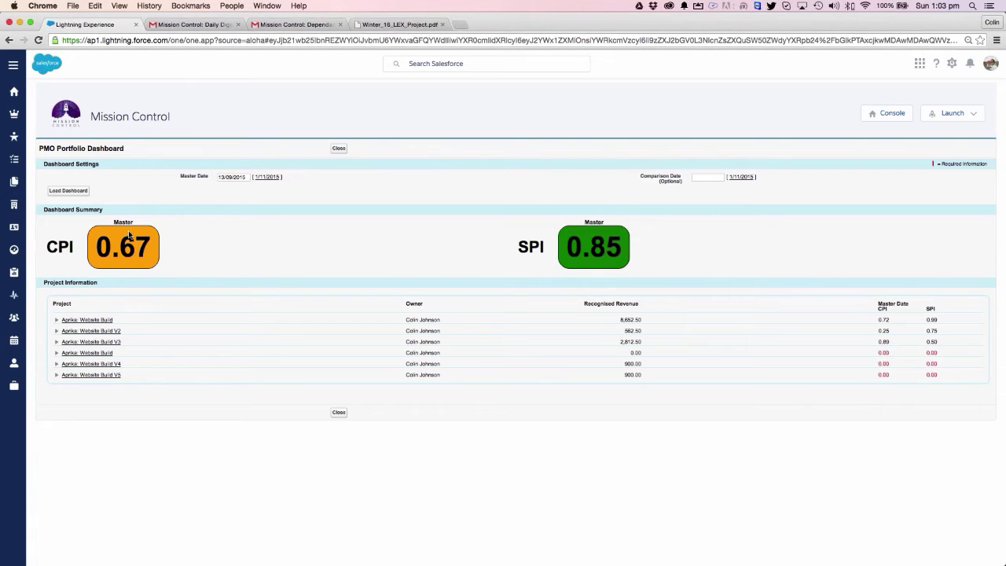
# Expand Aprika: Website Build V2 and its Testing milestone, then return to the console
pyautogui.click(57, 330)
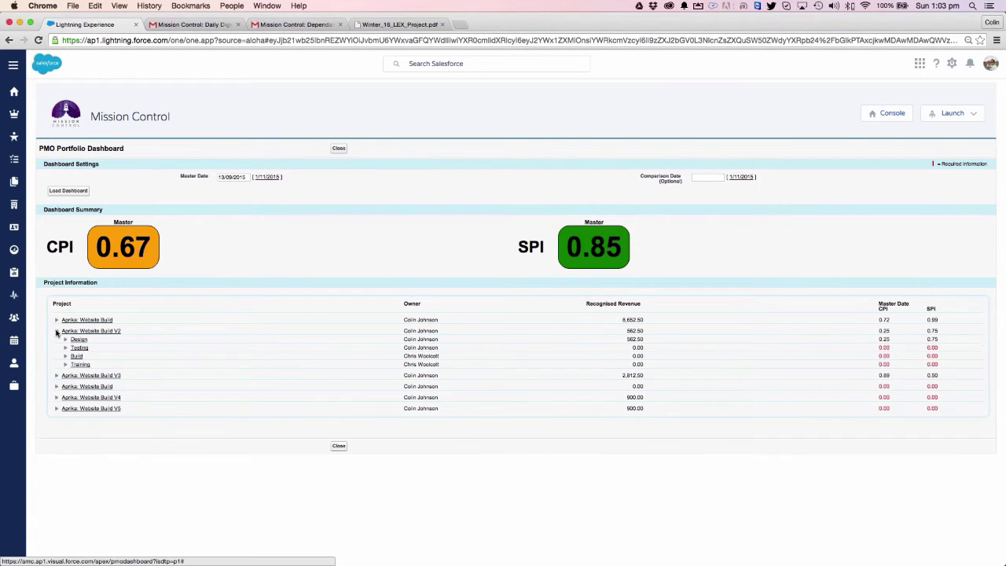
pyautogui.click(66, 347)
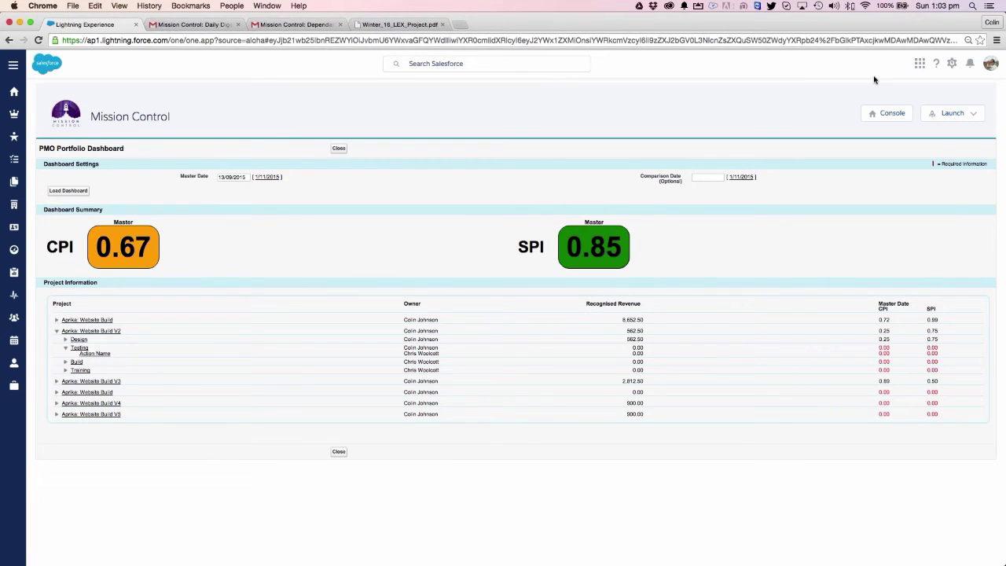
pyautogui.click(895, 114)
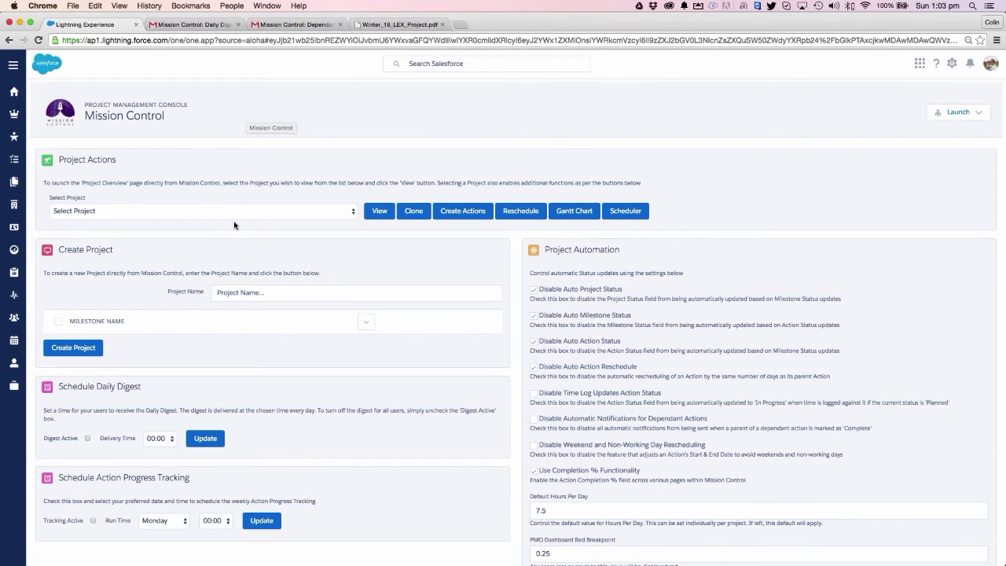
# Enter 'Demo: Website Build' as the new project's name in Create Project
pyautogui.scroll(-1, 233, 225)
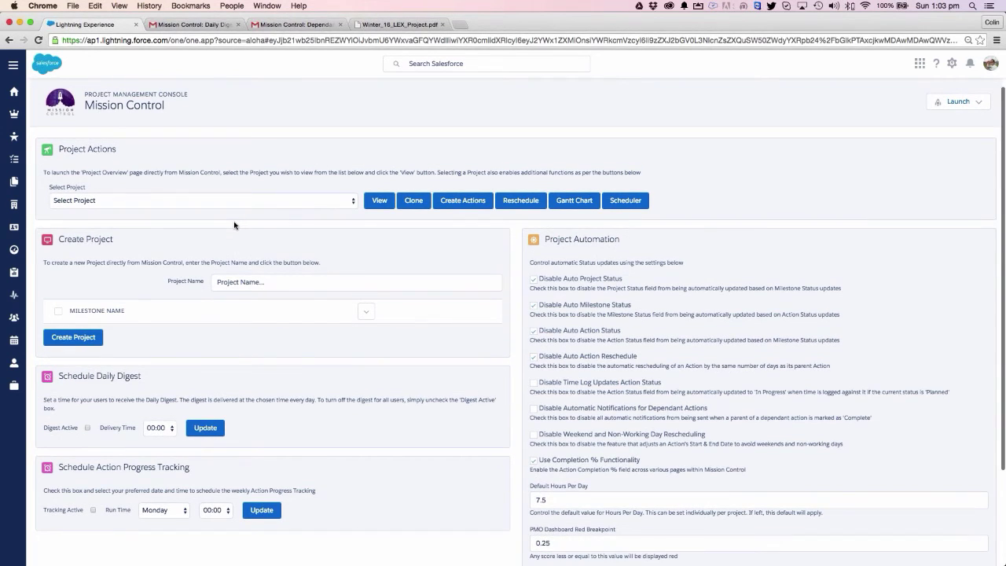
pyautogui.click(235, 286)
pyautogui.write('Demo')
pyautogui.write(' Website')
pyautogui.press('BackSpace')
pyautogui.press('BackSpace')
pyautogui.press('BackSpace')
pyautogui.write('ite BNu')
pyautogui.press('BackSpace')
pyautogui.write('uild')
pyautogui.click(236, 282)
pyautogui.write(':')
pyautogui.click(364, 312)
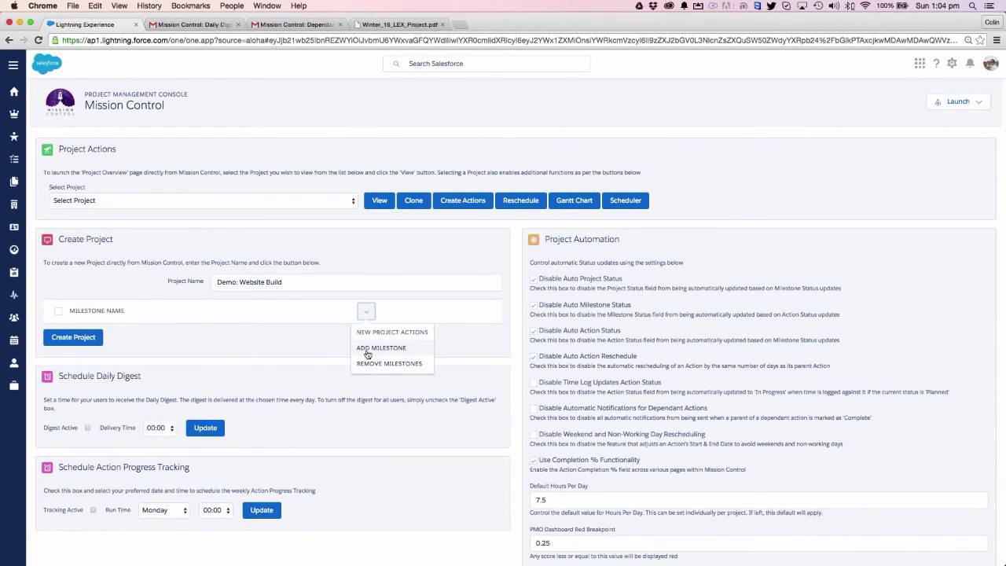
# Add the milestones Design, Build and Deliver in the create-project form
pyautogui.click(368, 351)
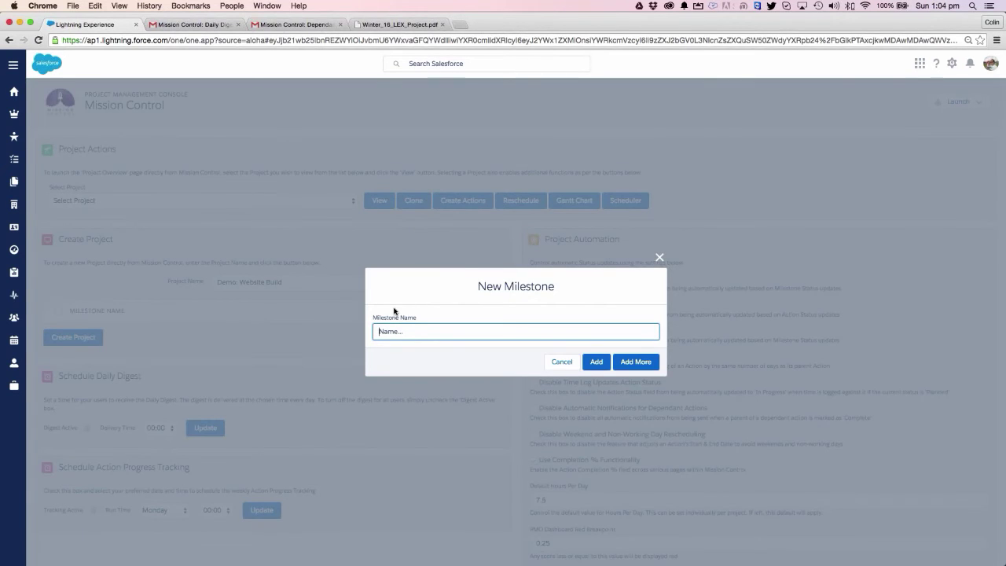
pyautogui.write('Design')
pyautogui.press('Return')
pyautogui.write('Build')
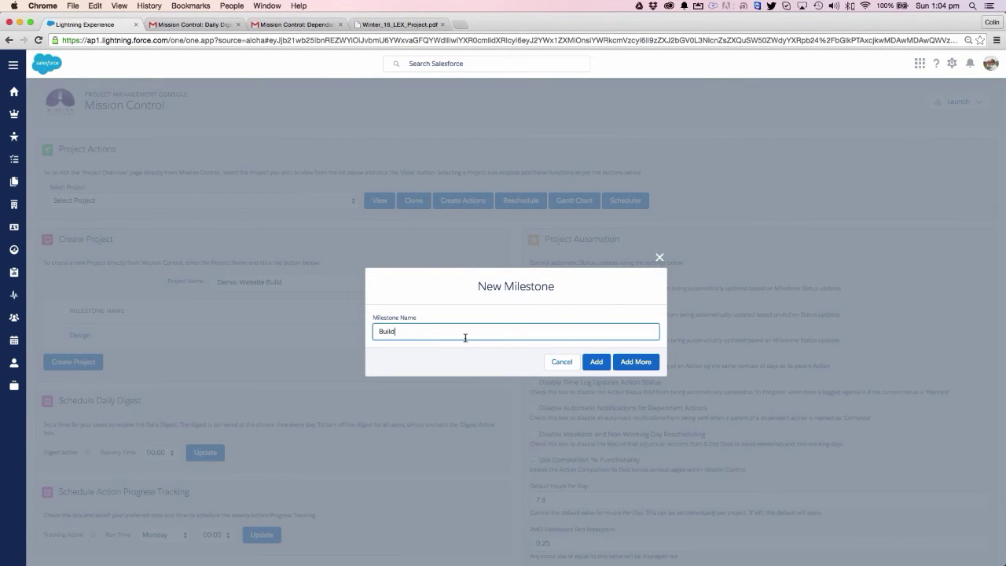
pyautogui.click(634, 361)
pyautogui.write('De')
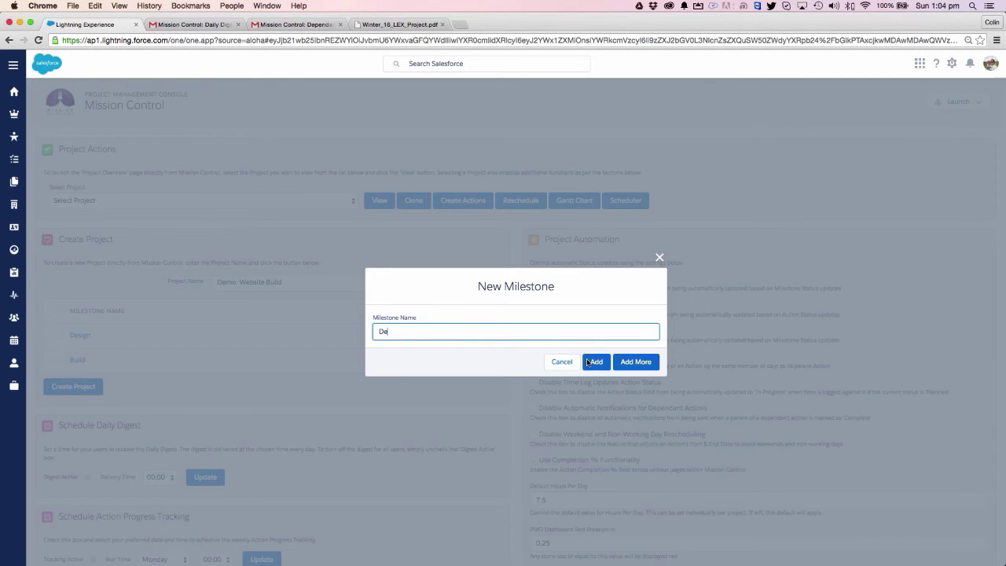
pyautogui.write('liver')
pyautogui.click(603, 368)
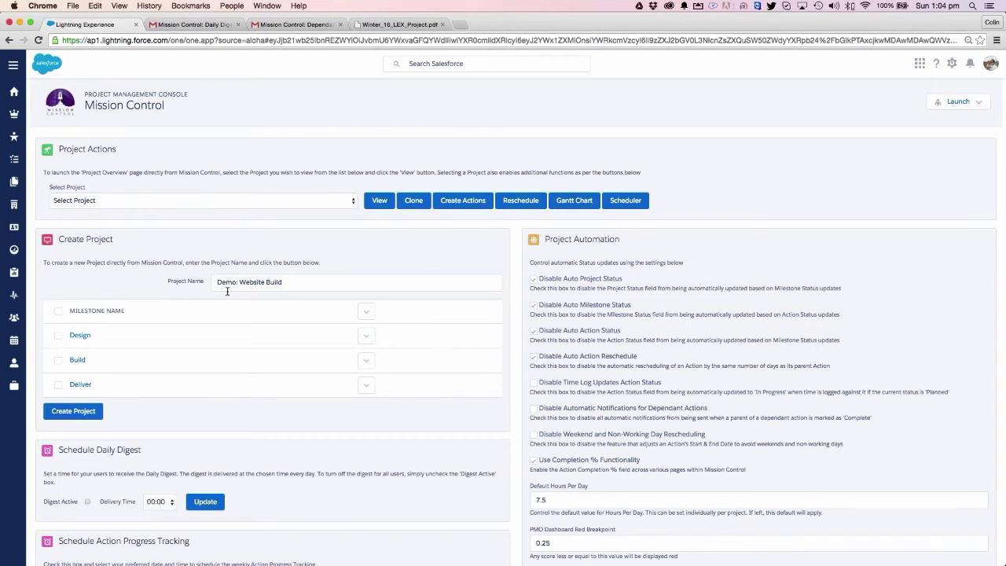
# Create the Demo: Website Build project and review its record details before editing
pyautogui.click(69, 410)
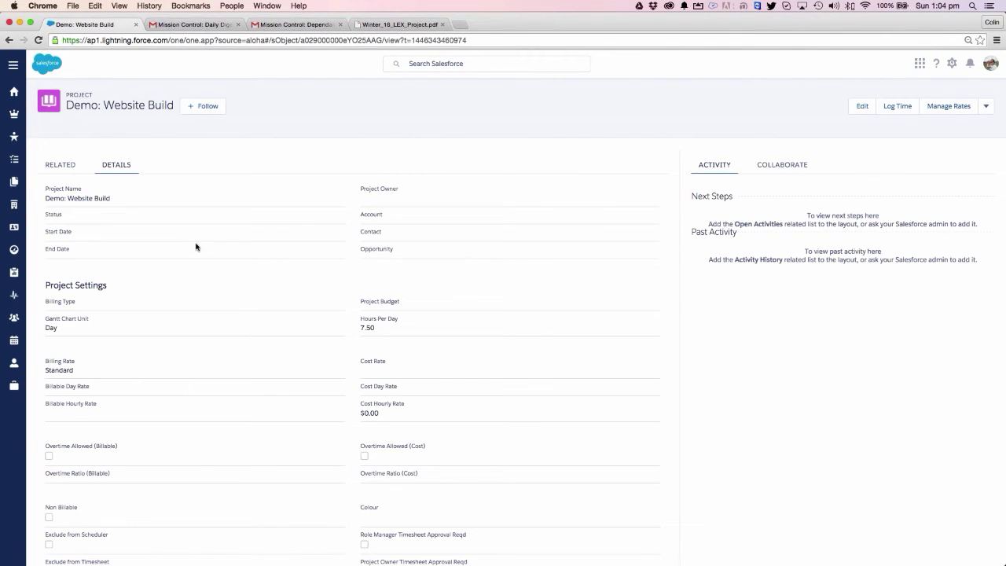
pyautogui.scroll(-1, 220, 245)
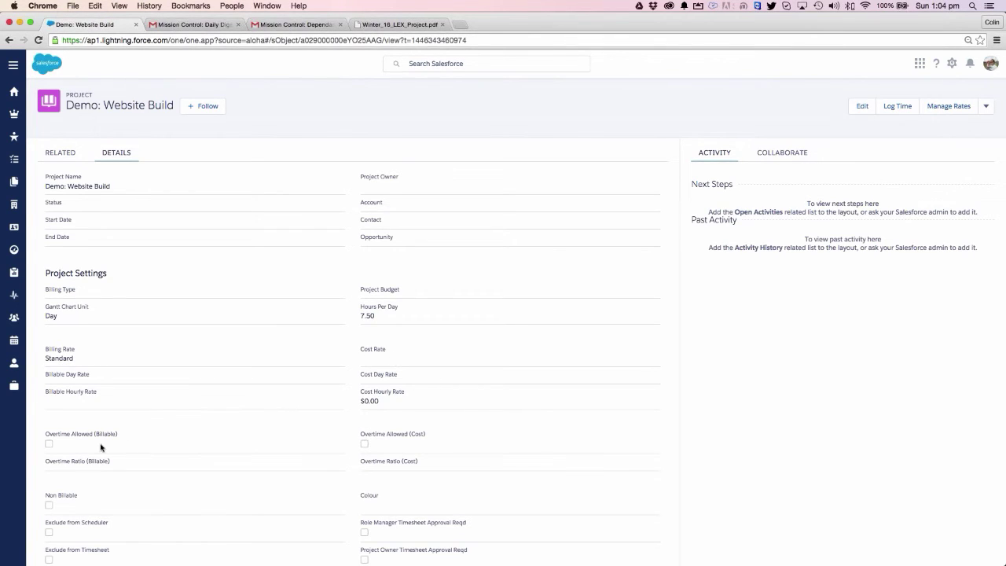
pyautogui.scroll(-3, 101, 447)
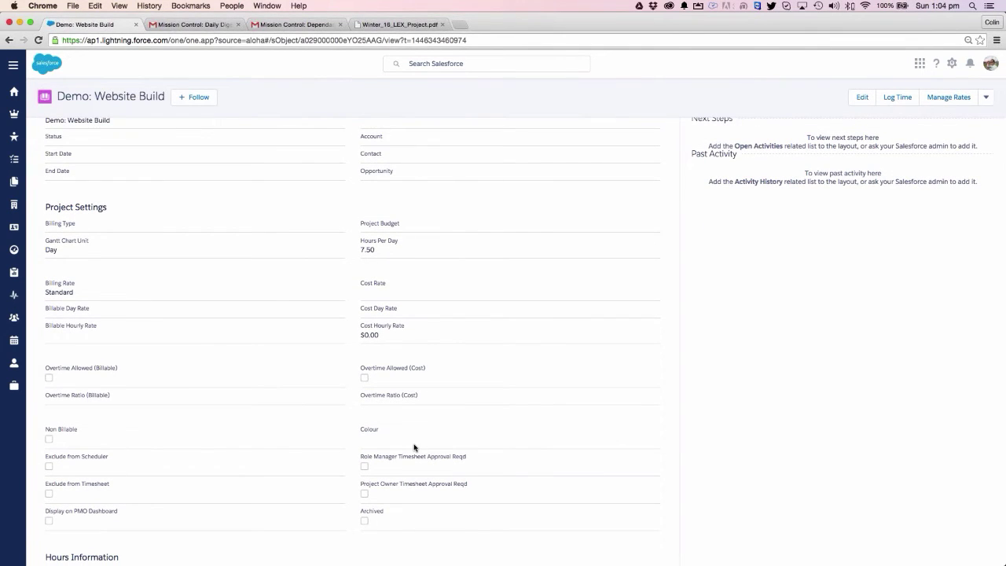
pyautogui.scroll(2, 428, 409)
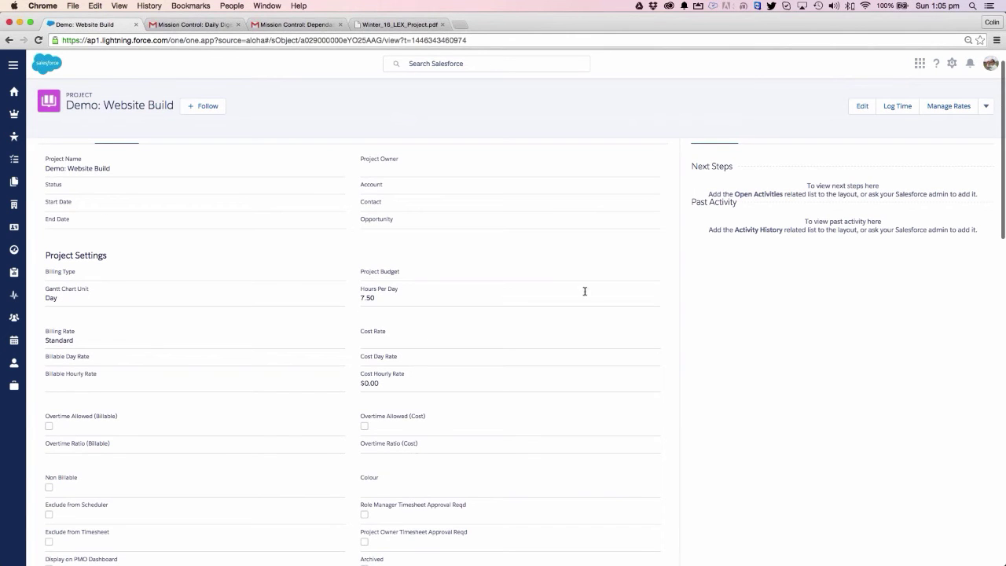
pyautogui.click(861, 105)
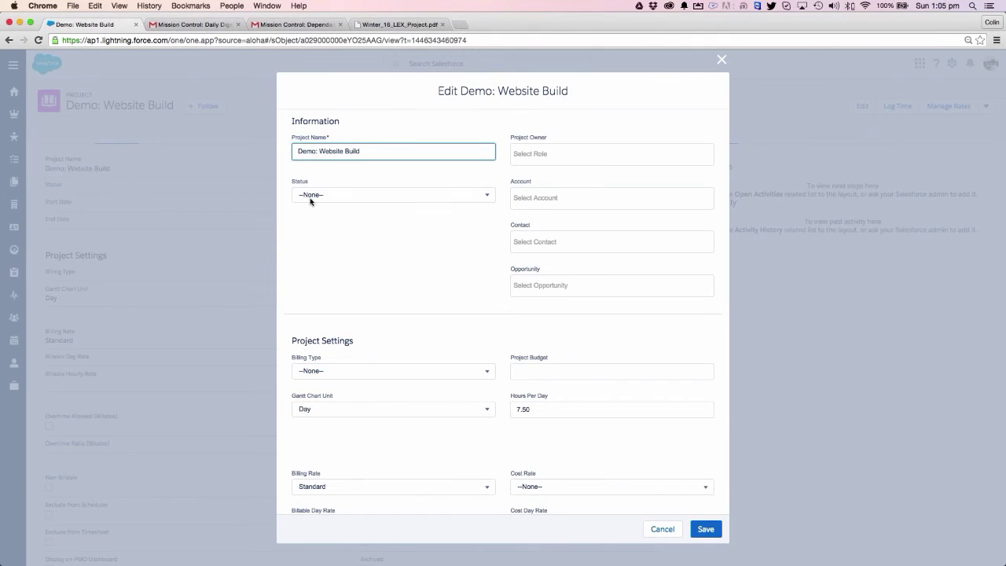
# Set the status to Planned and assign the project manager as project owner
pyautogui.click(311, 201)
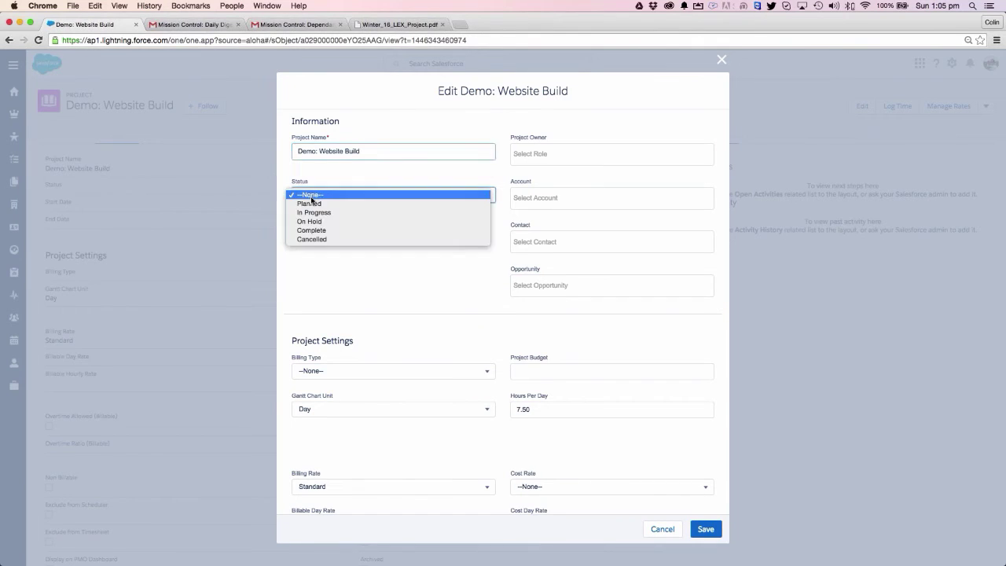
pyautogui.click(312, 205)
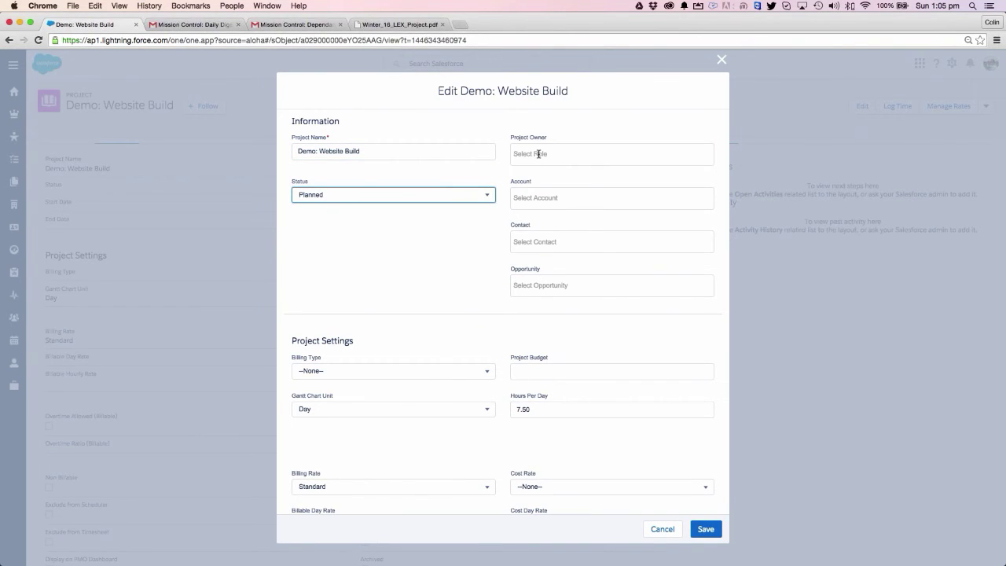
pyautogui.click(538, 154)
pyautogui.write('colin')
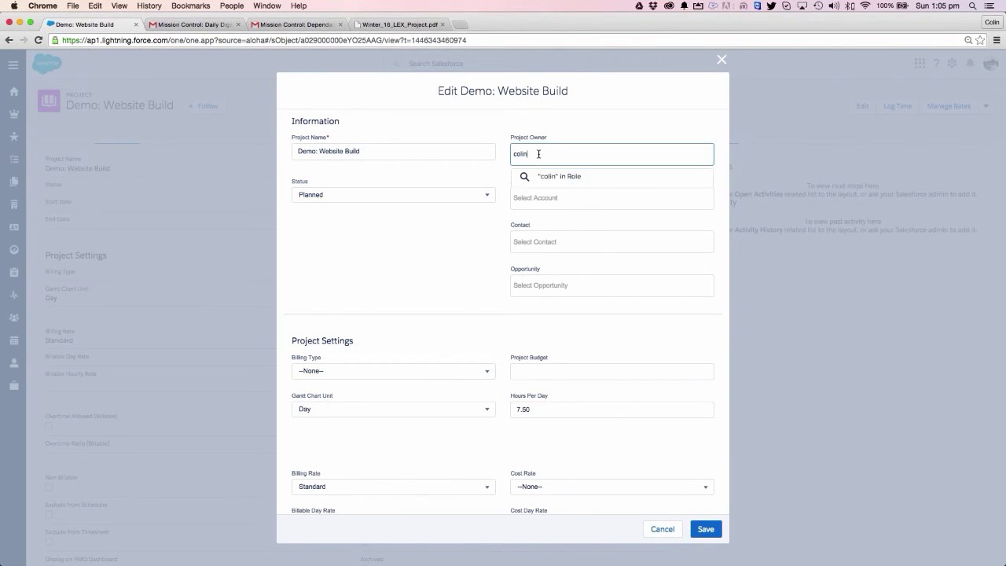
pyautogui.click(559, 177)
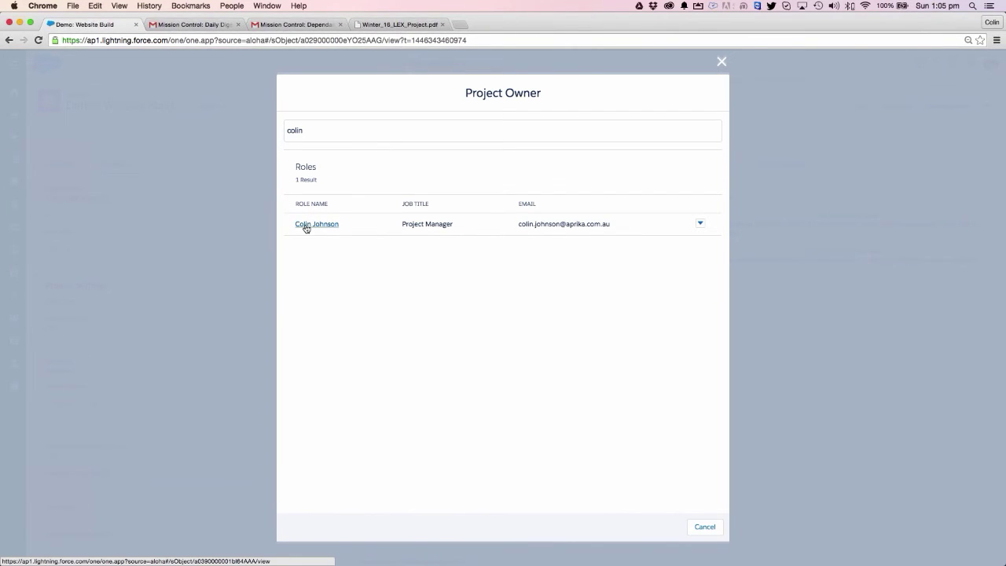
pyautogui.click(307, 226)
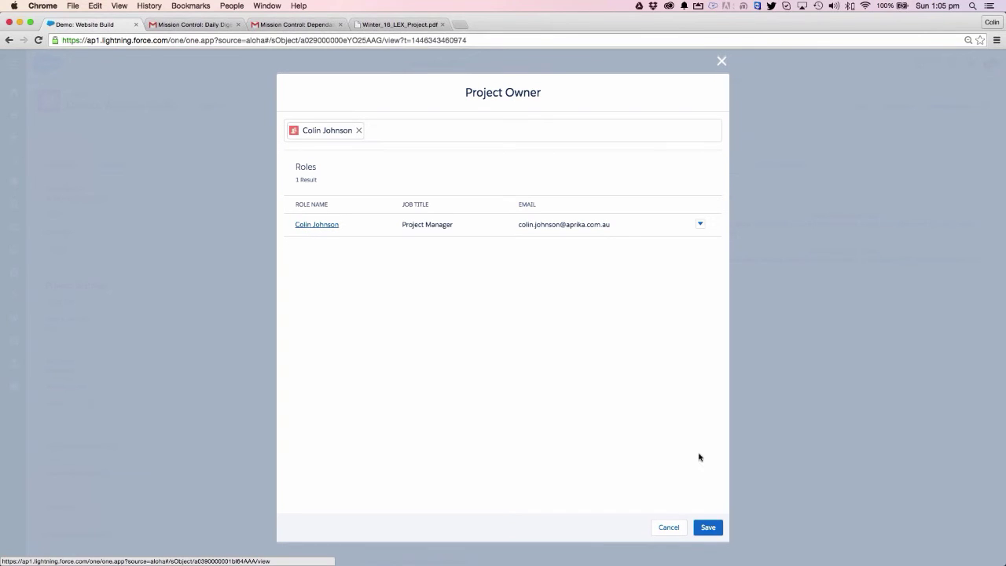
pyautogui.click(707, 527)
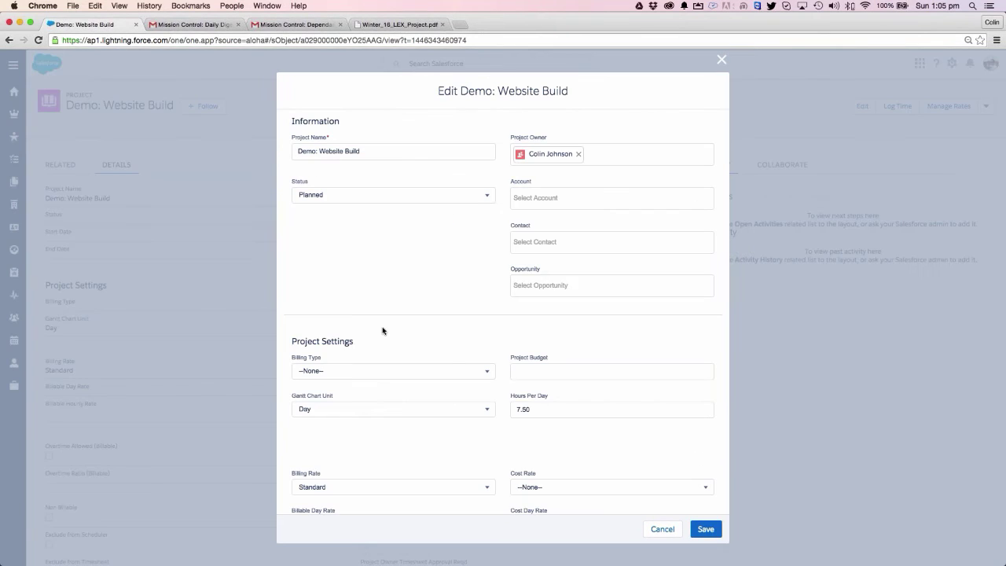
# Set the billing type to Fixed Price with a 6000 budget
pyautogui.click(330, 374)
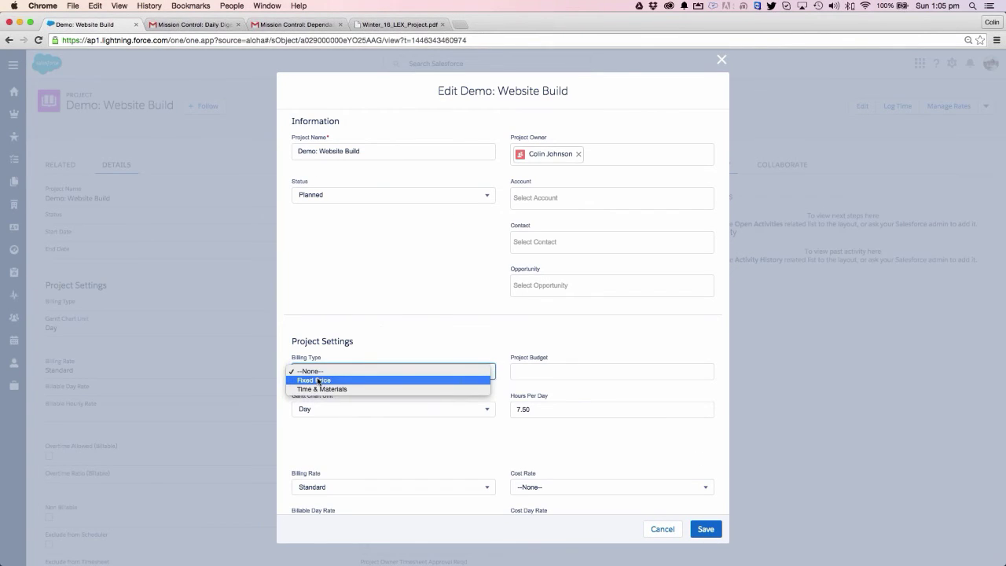
pyautogui.click(318, 380)
pyautogui.click(550, 370)
pyautogui.write('6000')
pyautogui.scroll(-2, 453, 335)
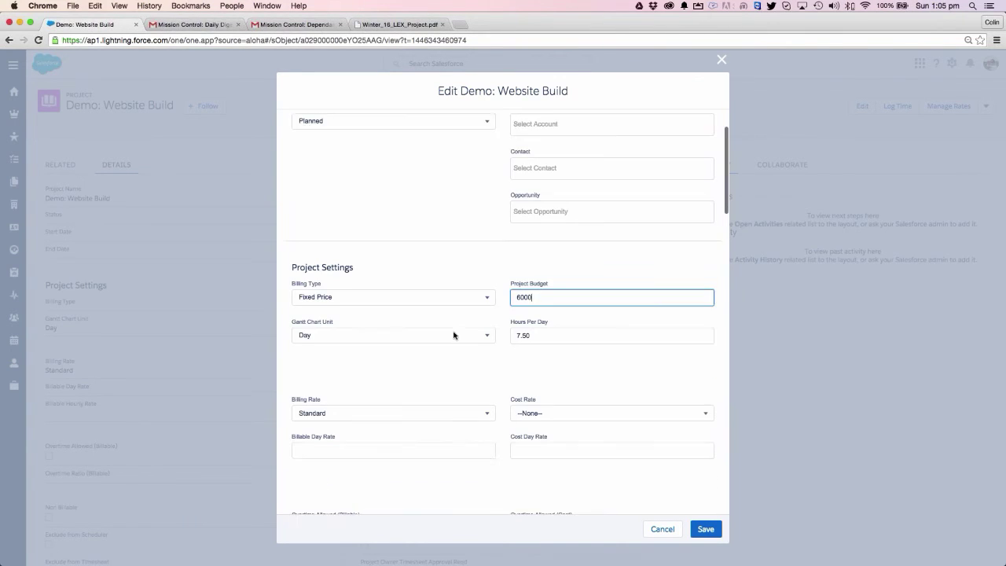
# Set the billing rate to Standard with a 1200 billable day rate
pyautogui.click(333, 386)
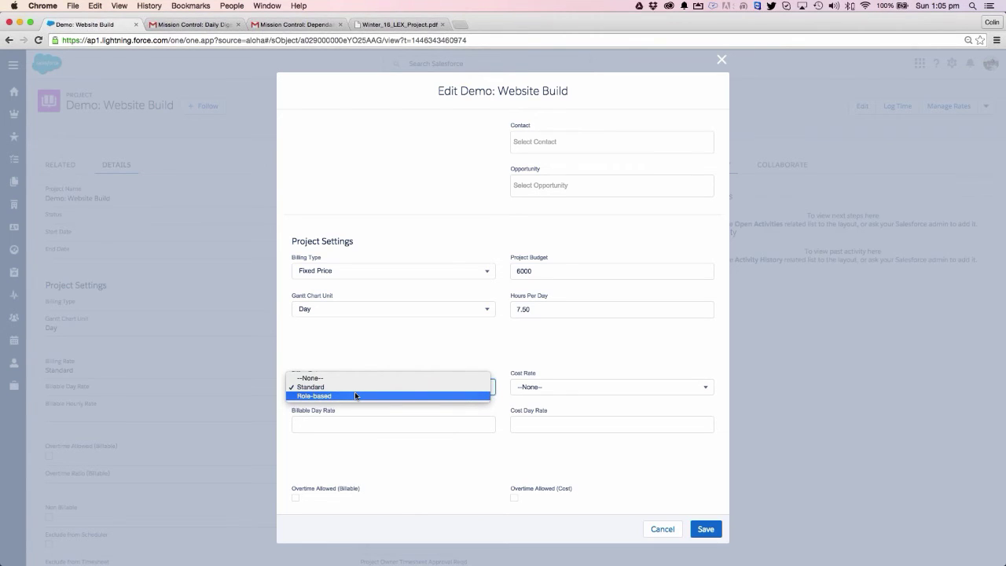
pyautogui.click(354, 395)
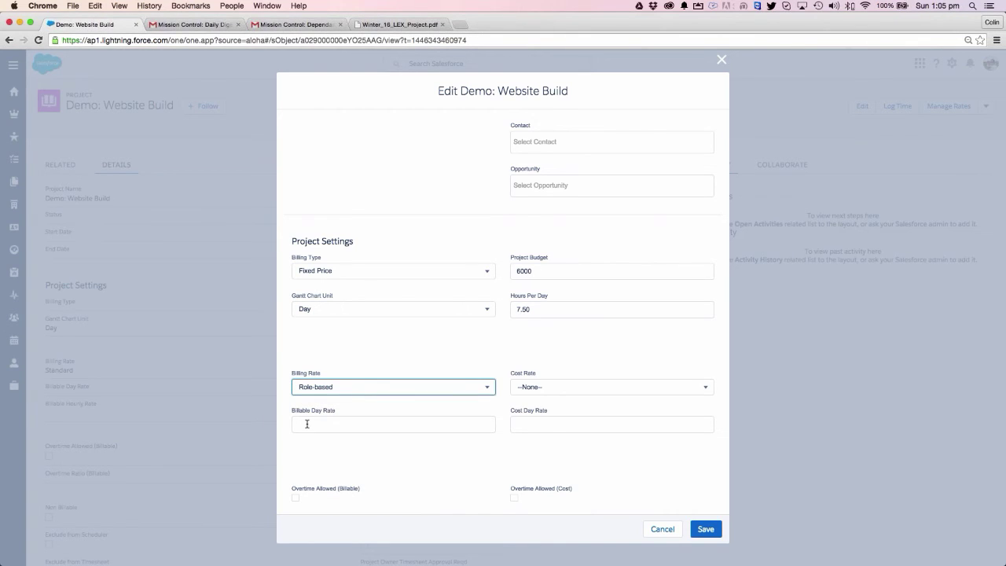
pyautogui.click(354, 387)
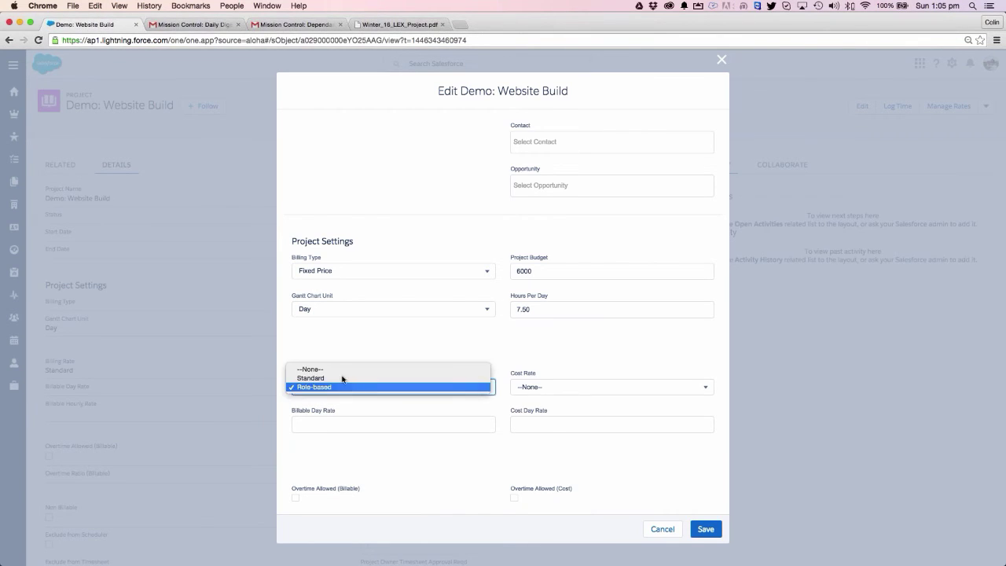
pyautogui.click(343, 378)
pyautogui.click(318, 422)
pyautogui.write('1200')
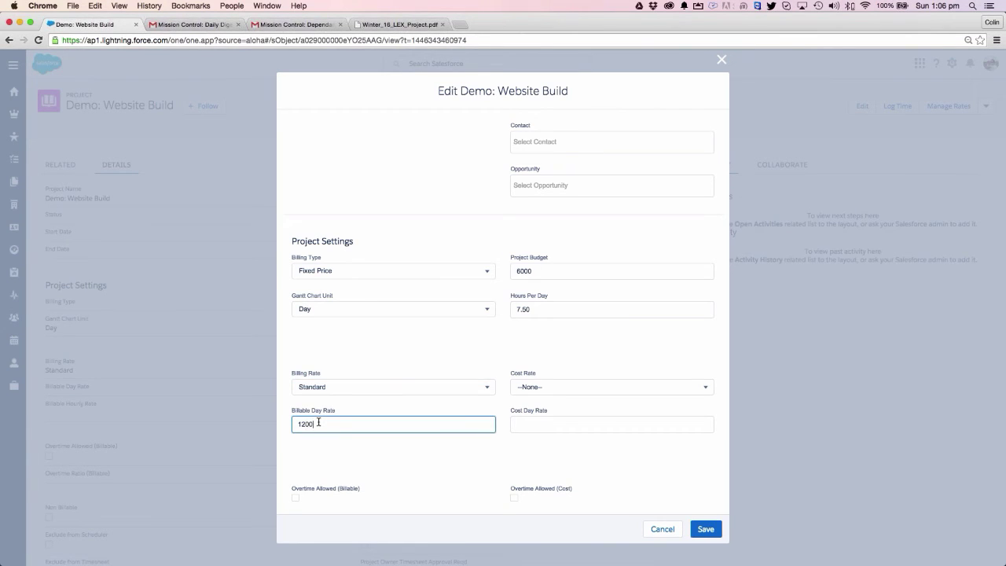
# Set the cost rate to Standard with an 800 cost day rate
pyautogui.click(547, 388)
pyautogui.click(538, 396)
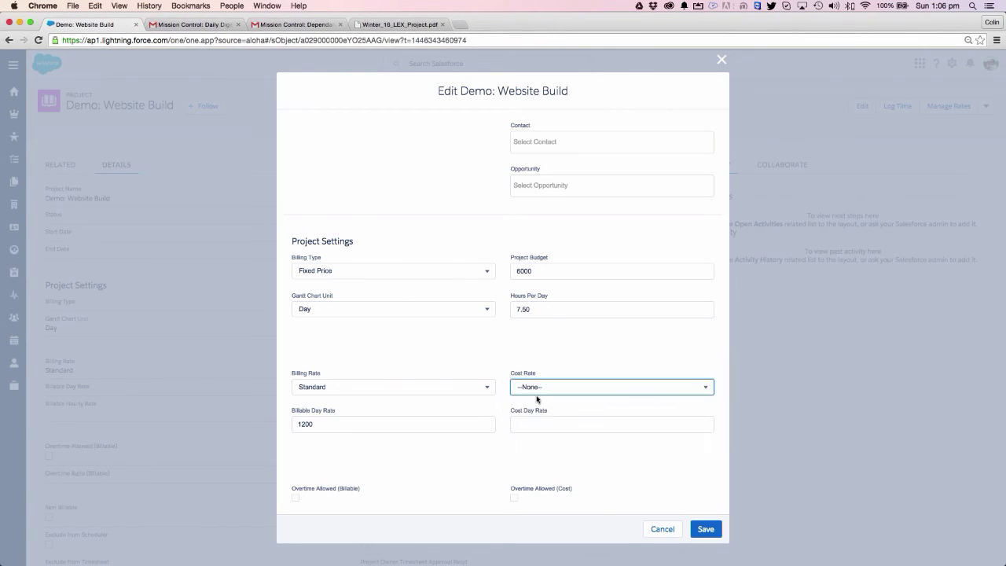
pyautogui.click(524, 424)
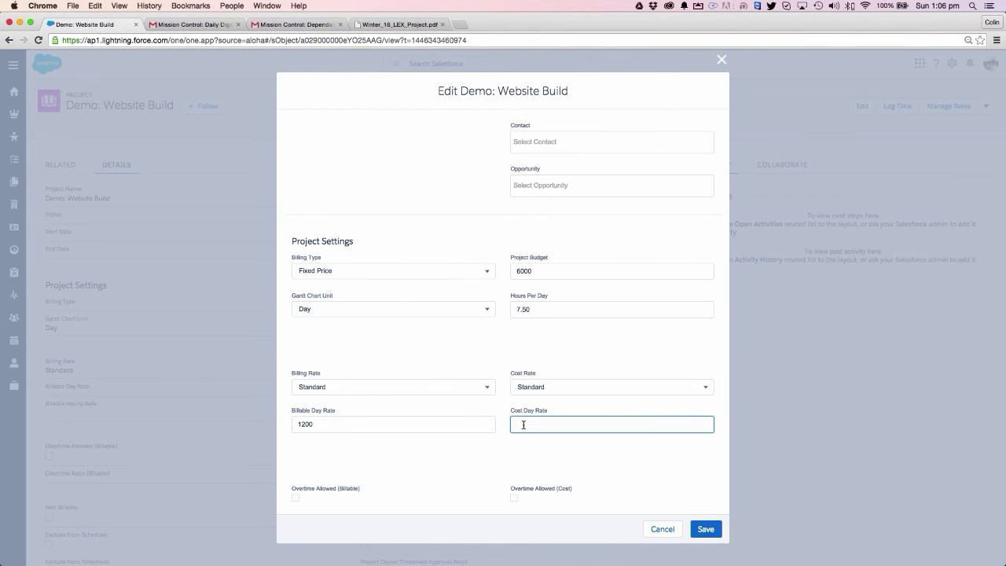
pyautogui.write('800')
# Save the project's new rates and go to Create Actions for the project
pyautogui.click(705, 528)
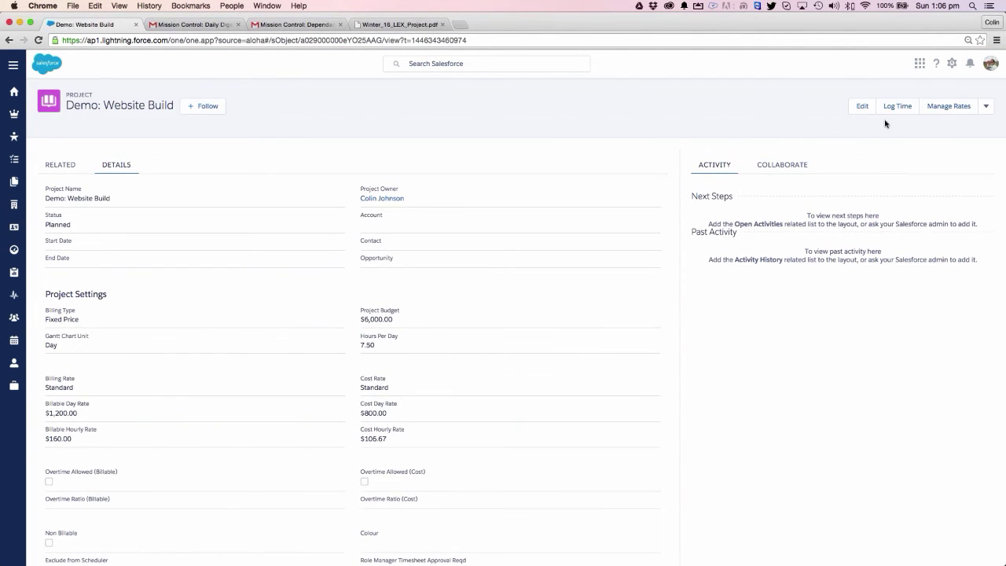
pyautogui.click(984, 108)
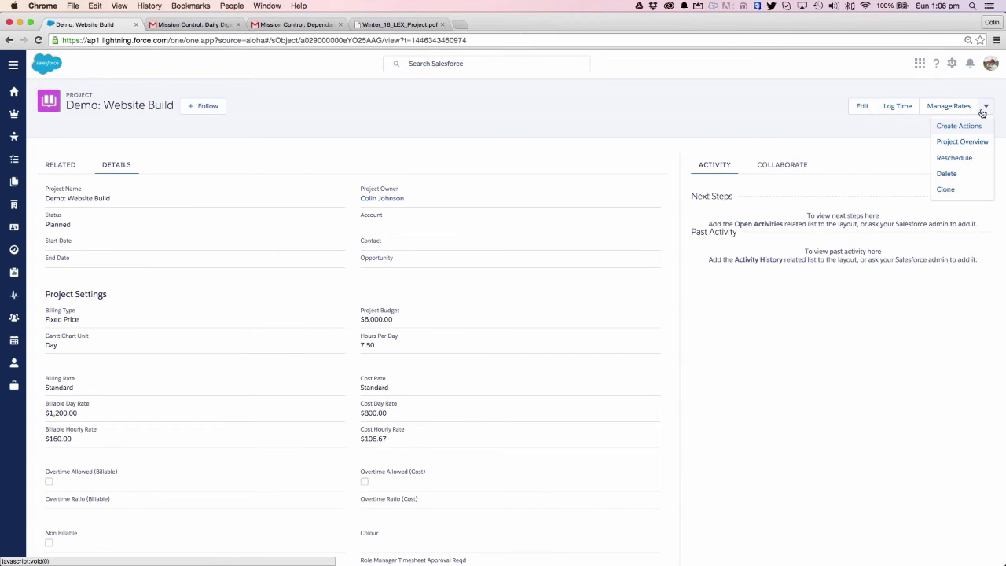
pyautogui.click(948, 127)
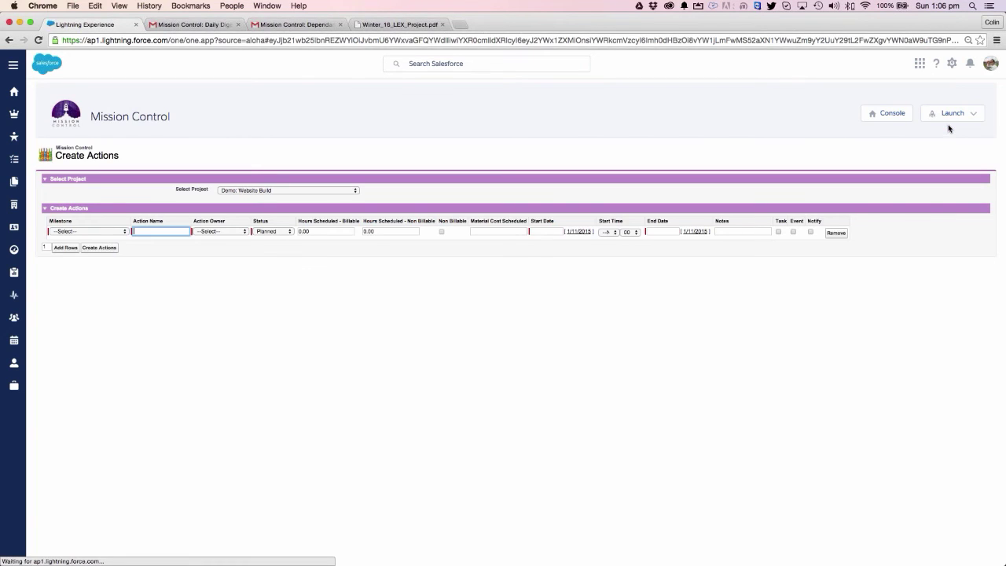
# Add an action row 'Design Wrireframe' under the Design milestone, owned by the project owner
pyautogui.click(76, 232)
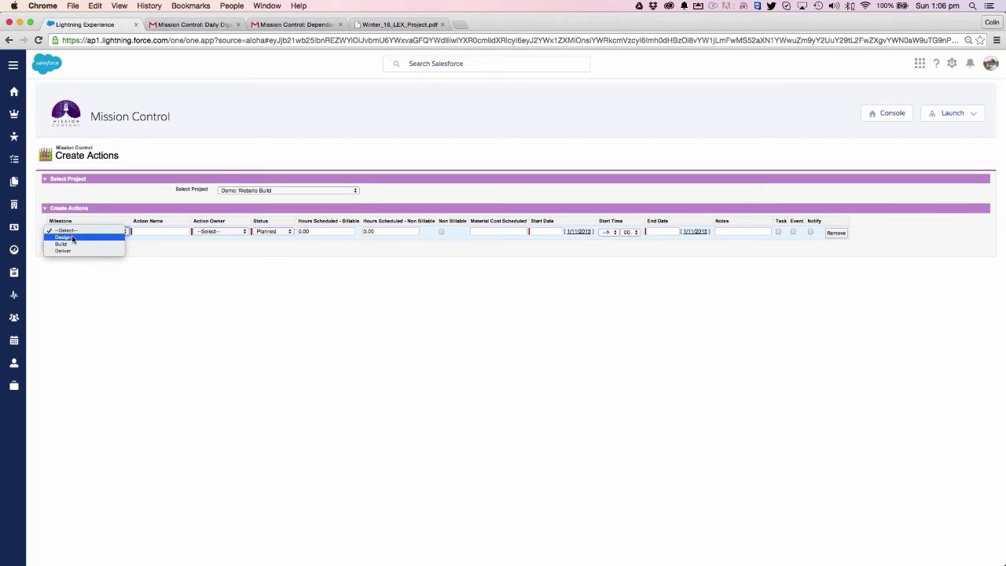
pyautogui.click(73, 238)
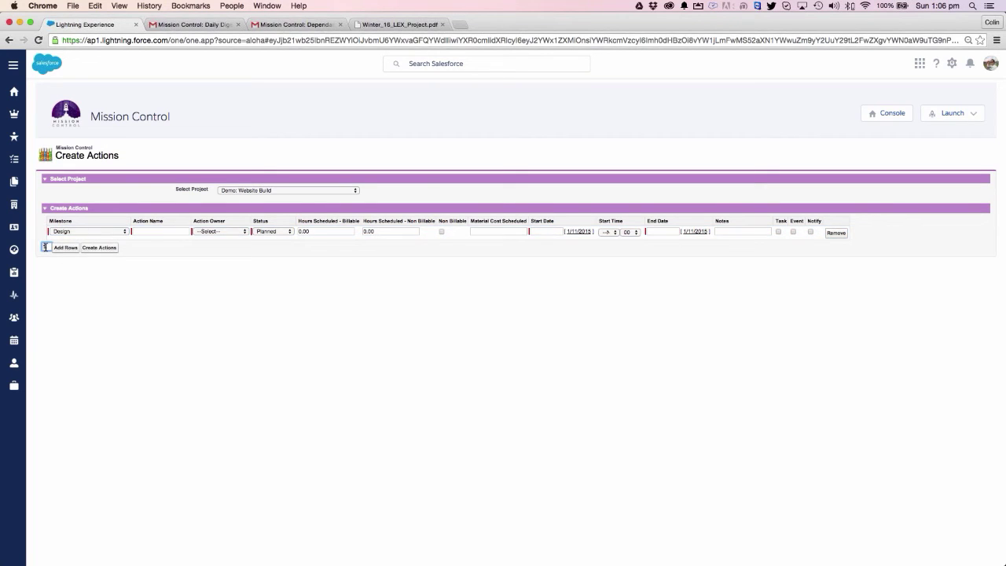
pyautogui.click(62, 250)
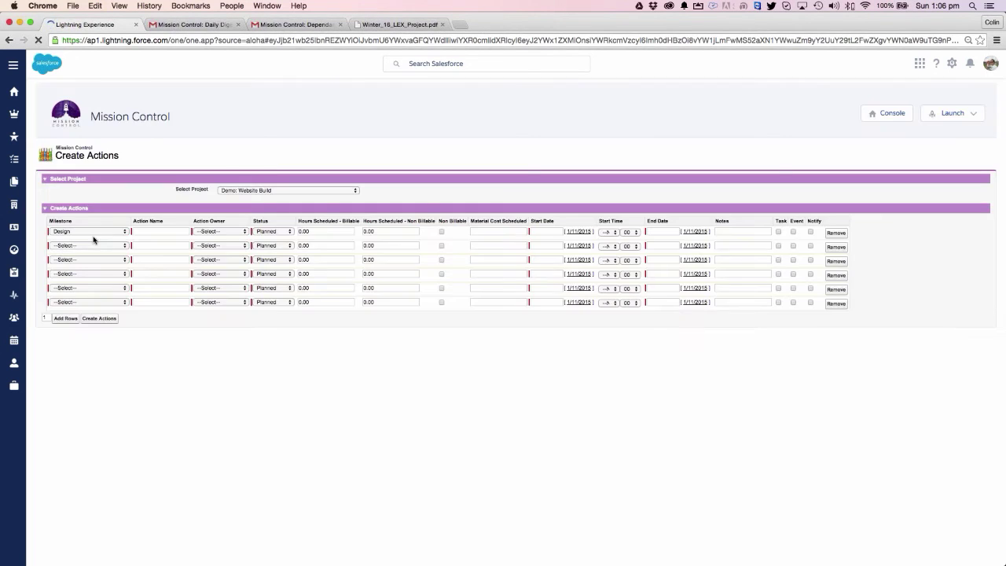
pyautogui.click(139, 231)
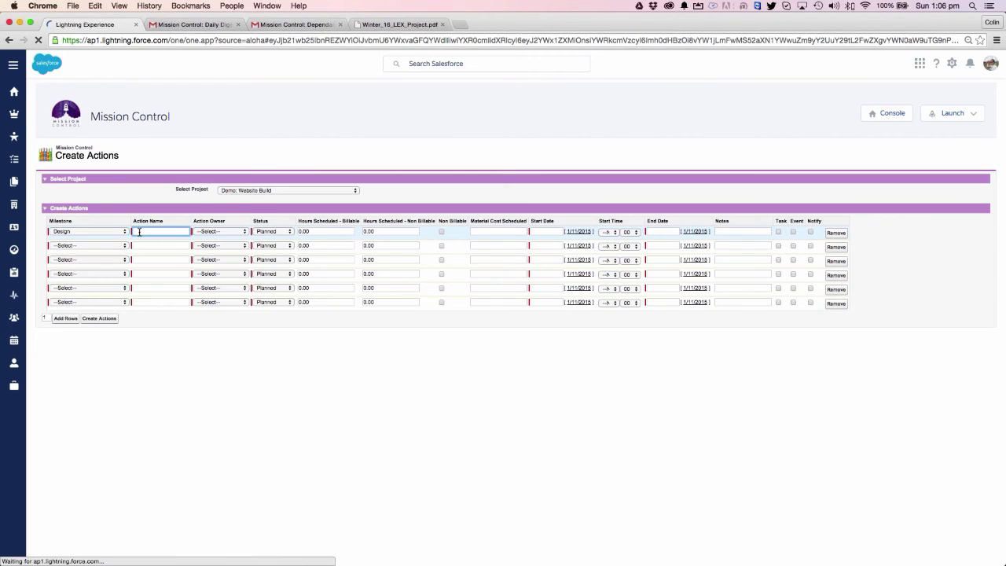
pyautogui.write('Design Wr')
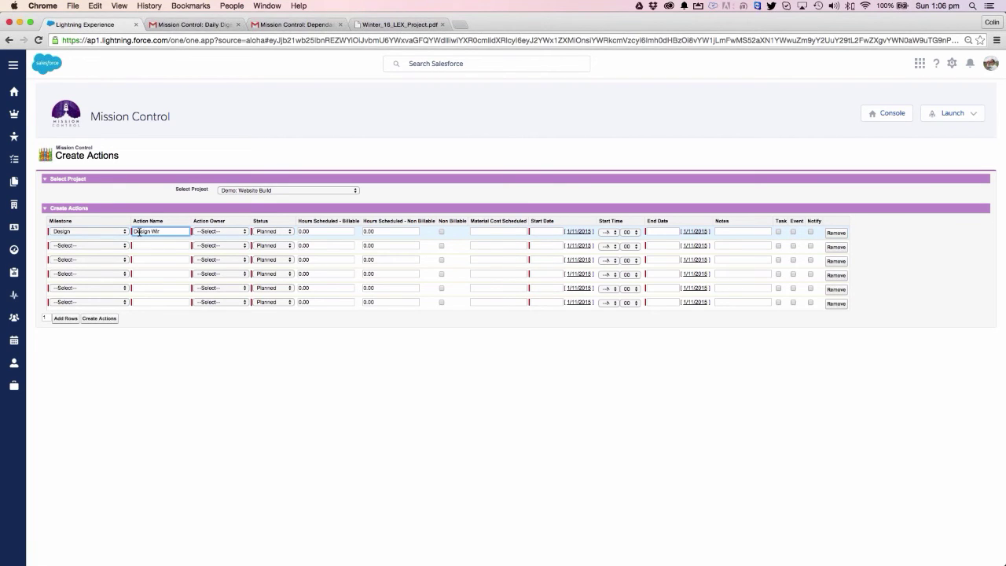
pyautogui.write('ireframe')
pyautogui.click(214, 232)
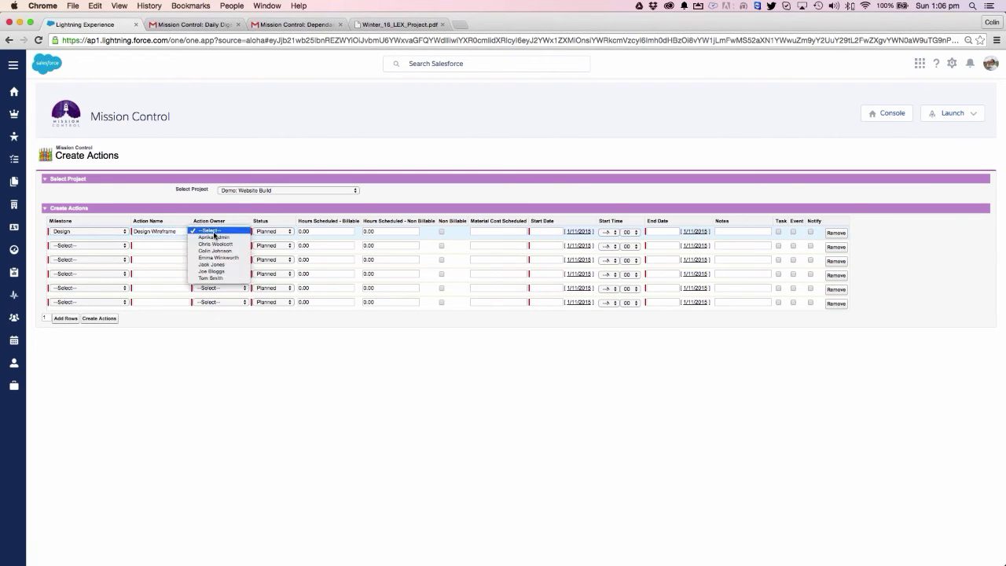
pyautogui.click(214, 250)
# Give the action 4 billable hours with start and end dates of 2/11/2015
pyautogui.click(318, 230)
pyautogui.write('4')
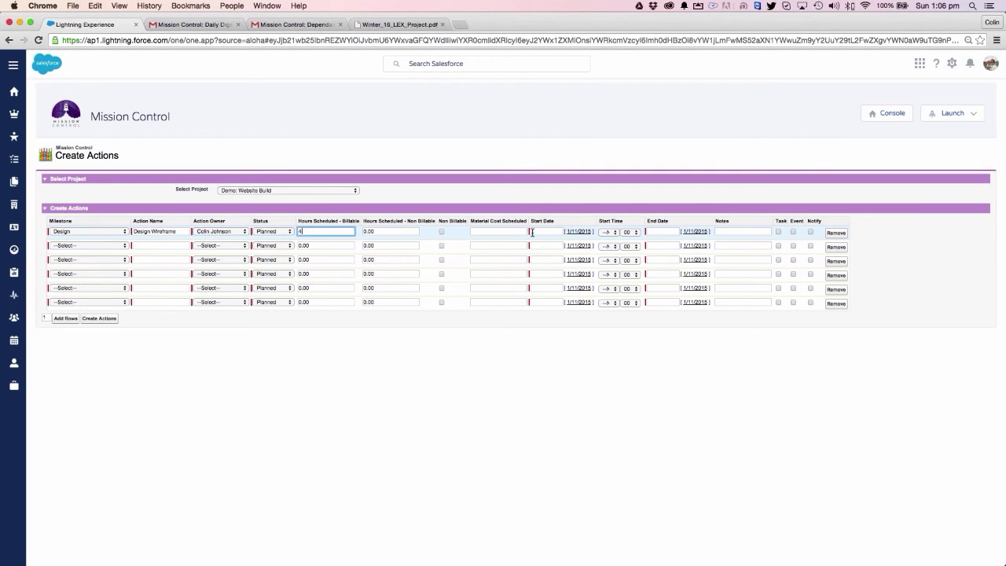
pyautogui.click(531, 232)
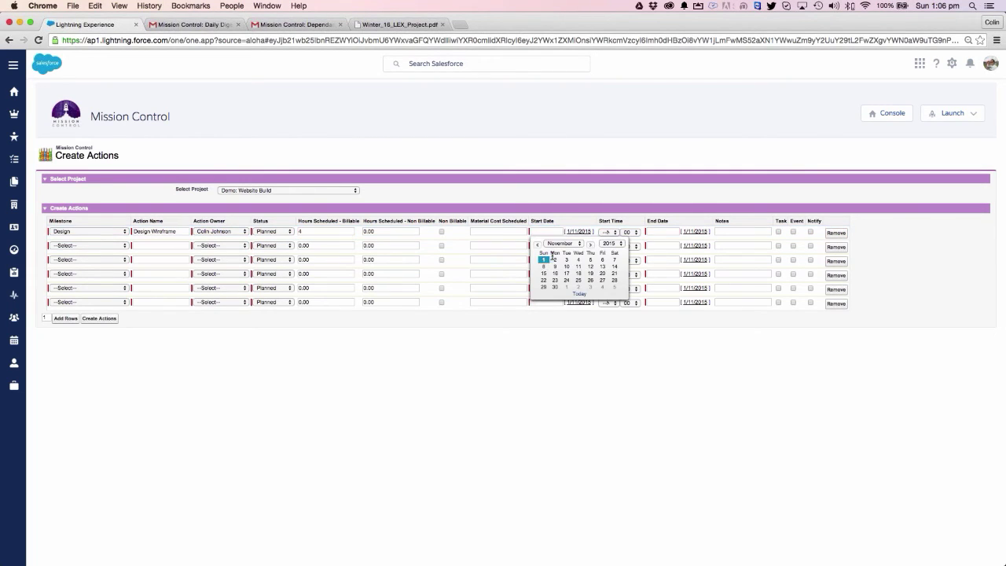
pyautogui.click(554, 261)
pyautogui.click(658, 230)
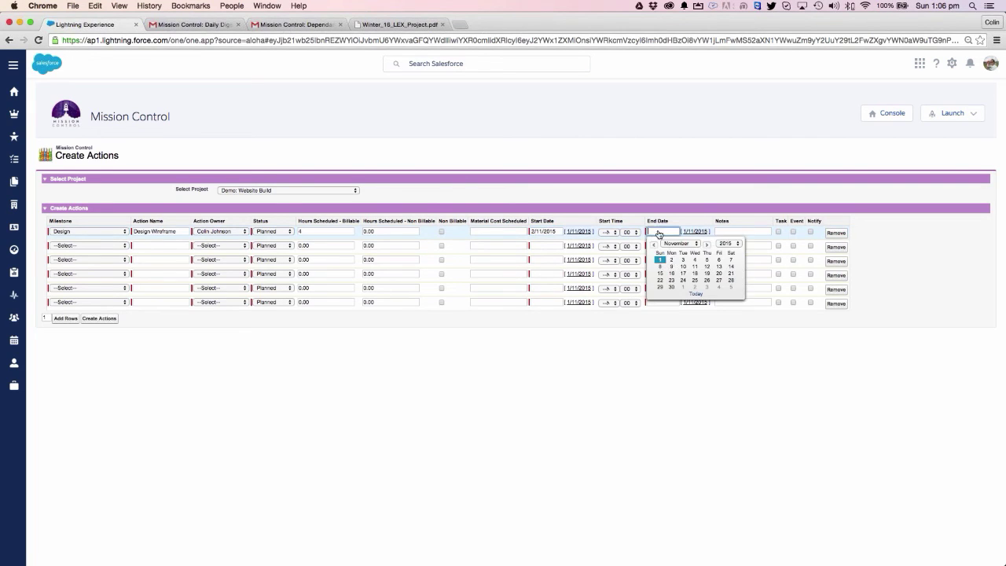
pyautogui.click(670, 259)
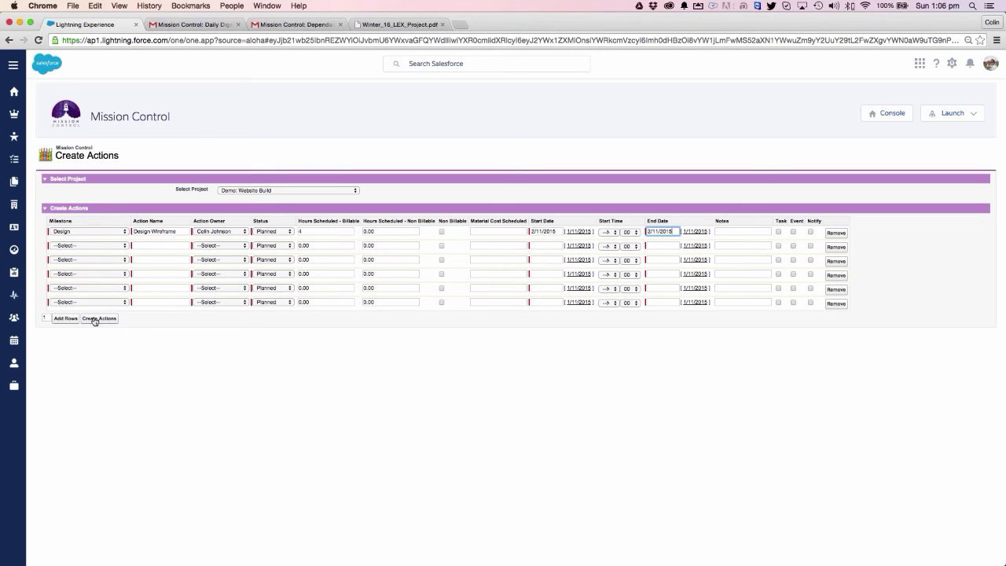
# View the Winter 16 LEX Project overview from the console and scroll through its details
pyautogui.click(887, 115)
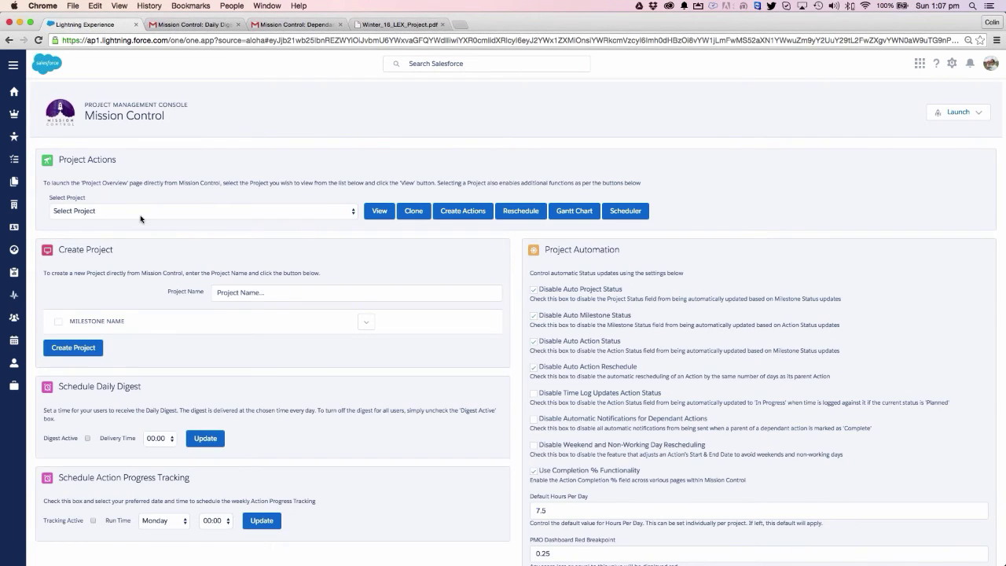
pyautogui.click(141, 218)
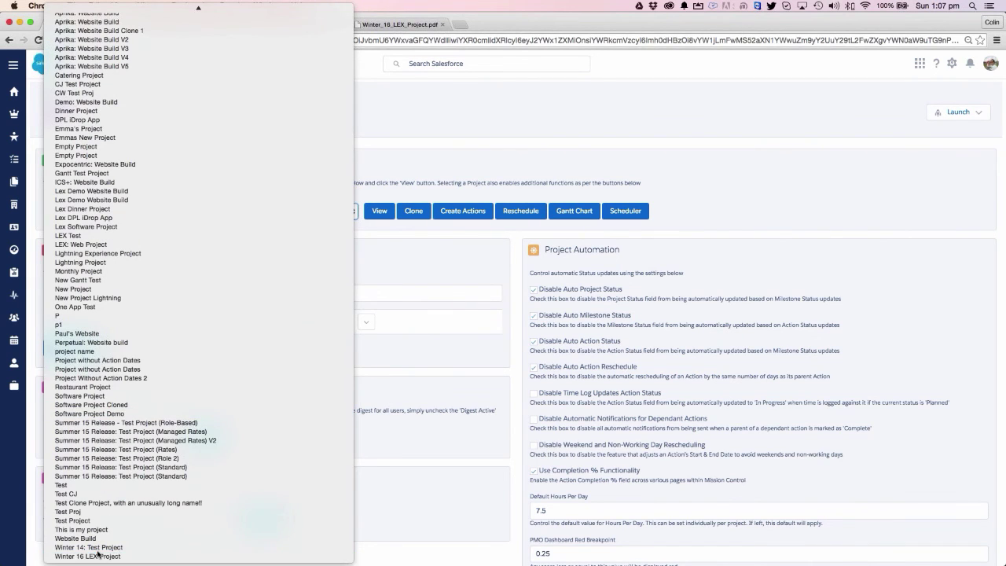
pyautogui.click(87, 555)
pyautogui.click(378, 211)
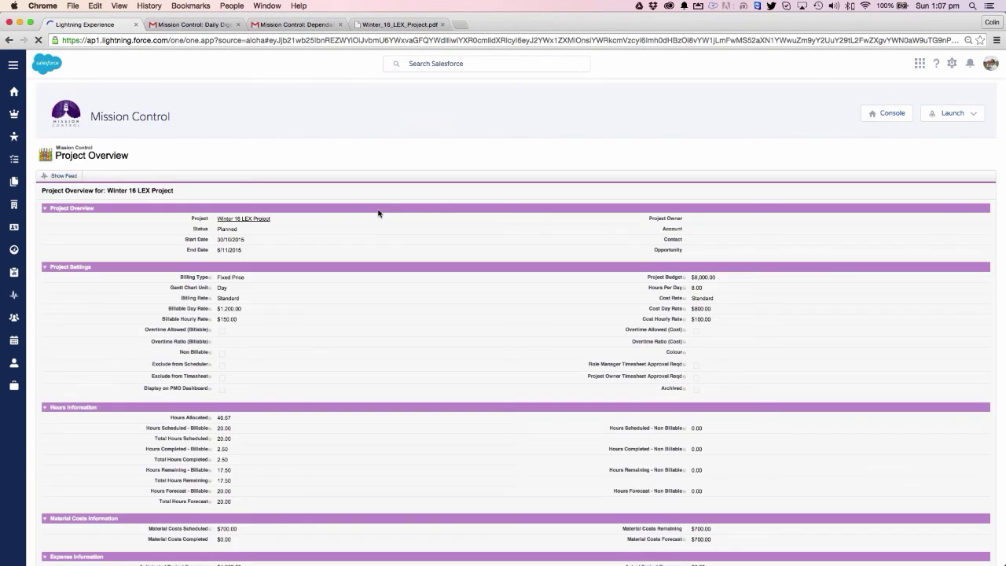
pyautogui.scroll(-5, 73, 301)
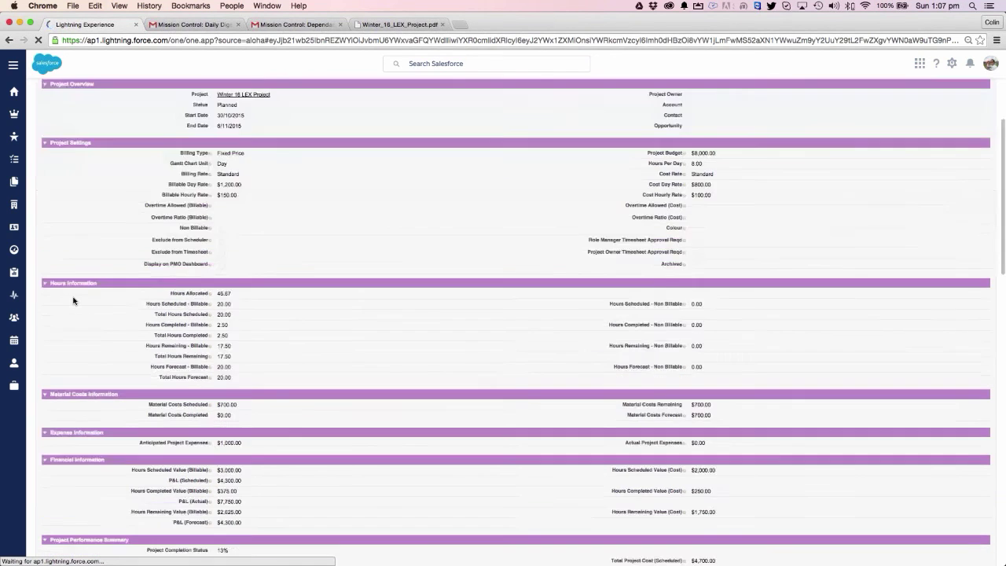
pyautogui.scroll(-10, 44, 424)
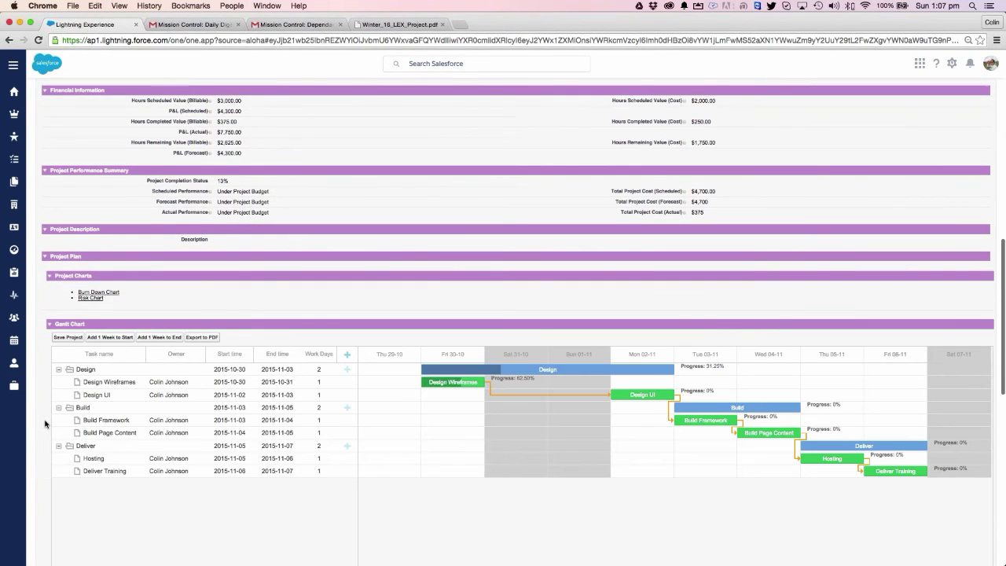
pyautogui.scroll(-2, 45, 424)
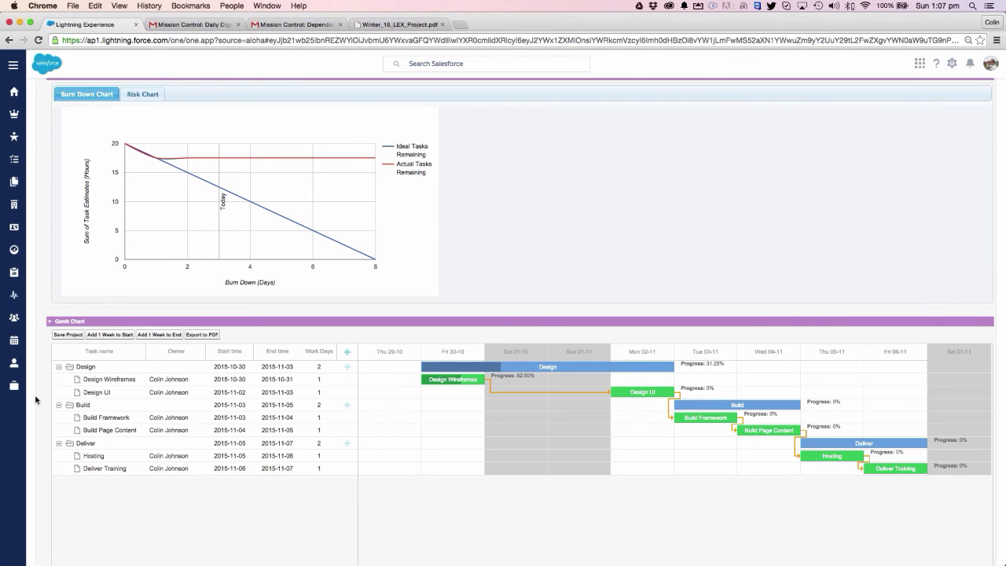
pyautogui.scroll(10, 332, 233)
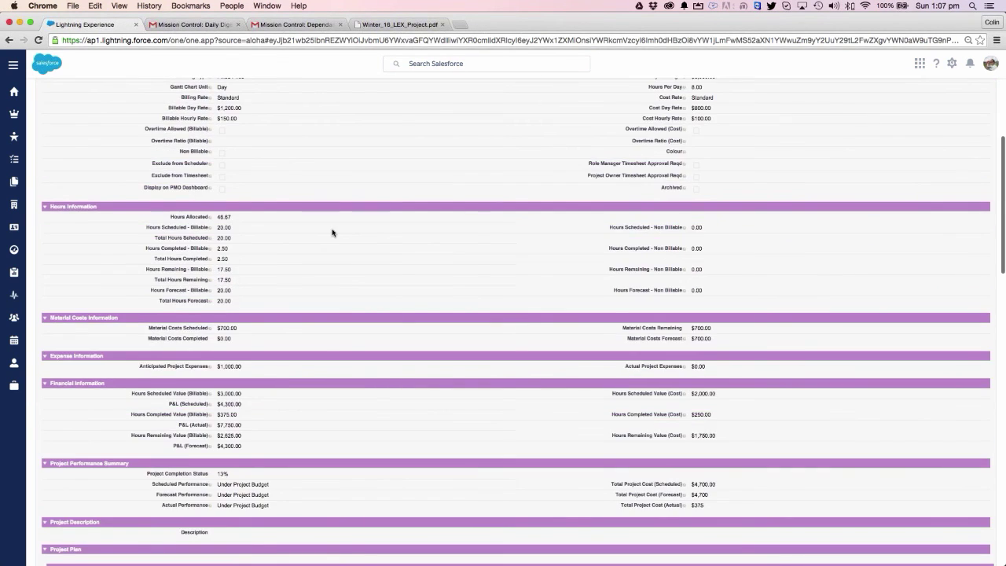
pyautogui.scroll(5, 332, 233)
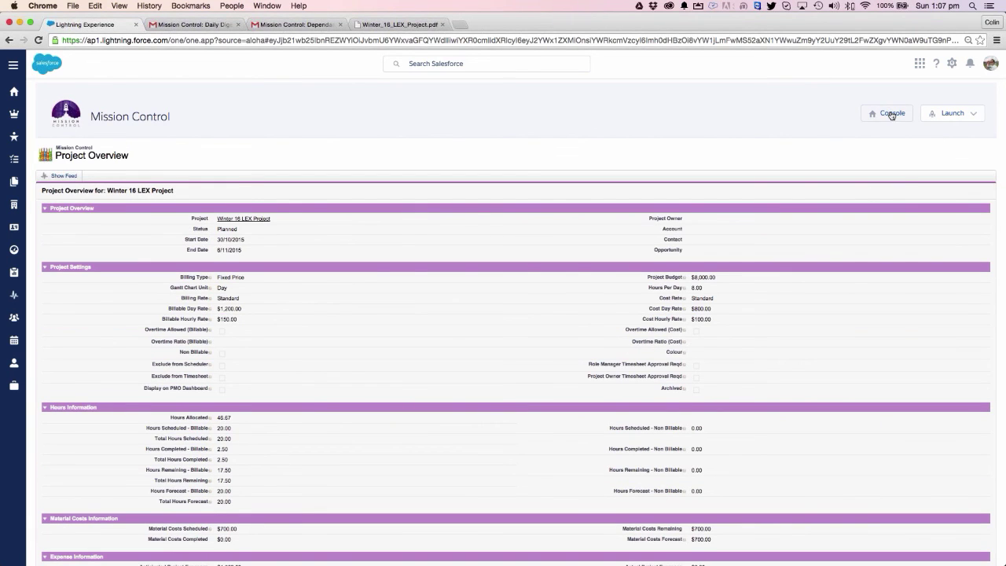
# Return from the Winter 16 LEX Project overview to the Mission Control console
pyautogui.click(892, 114)
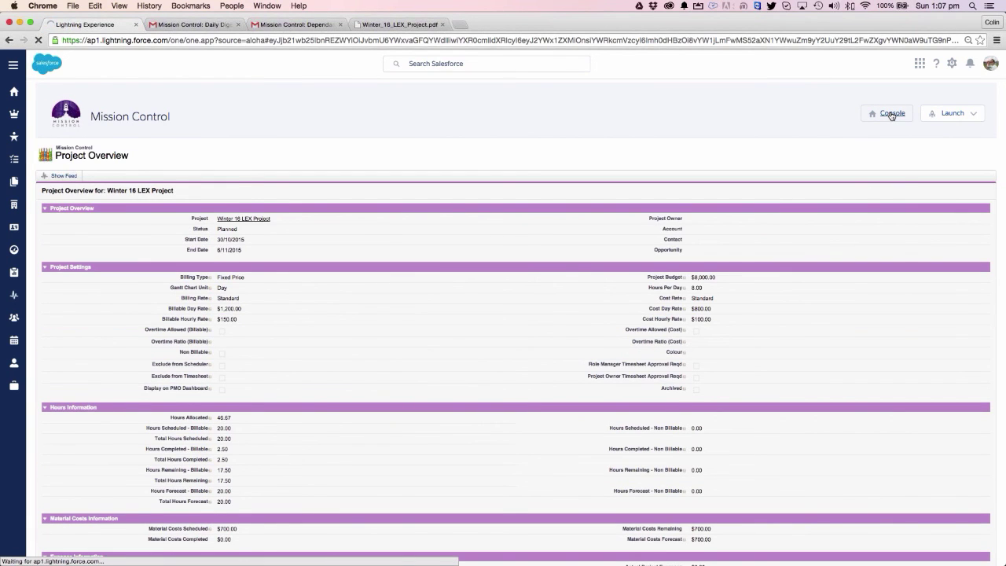